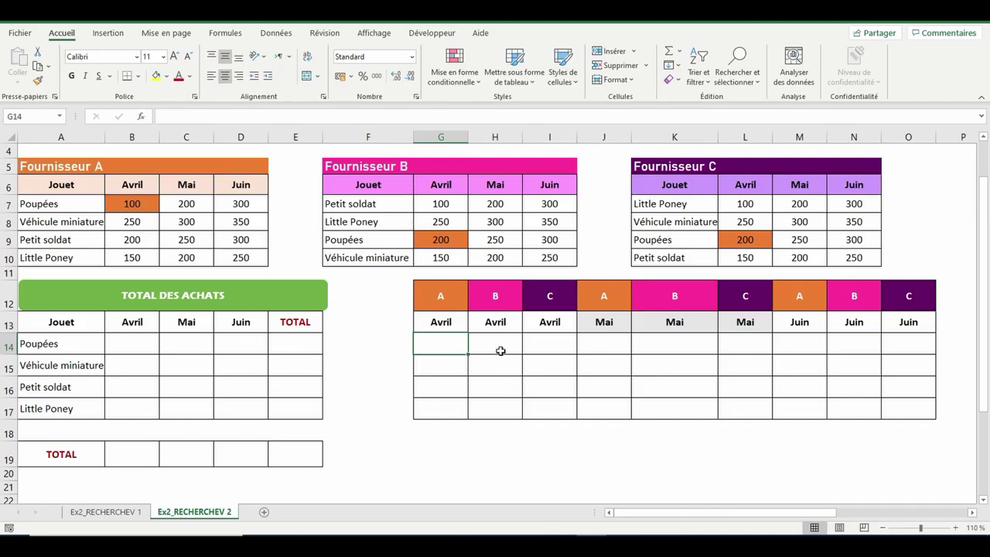
left_click(498, 346)
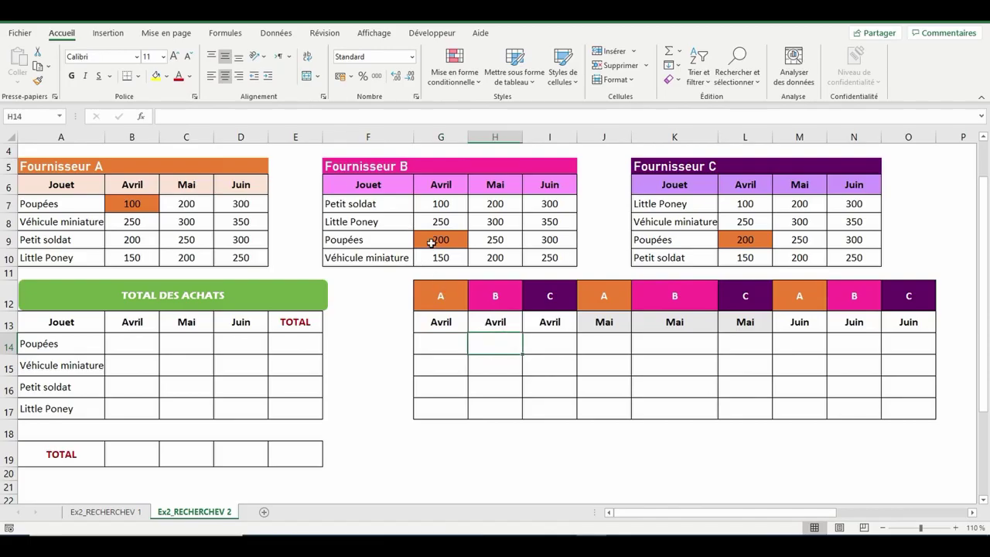
left_click(533, 340)
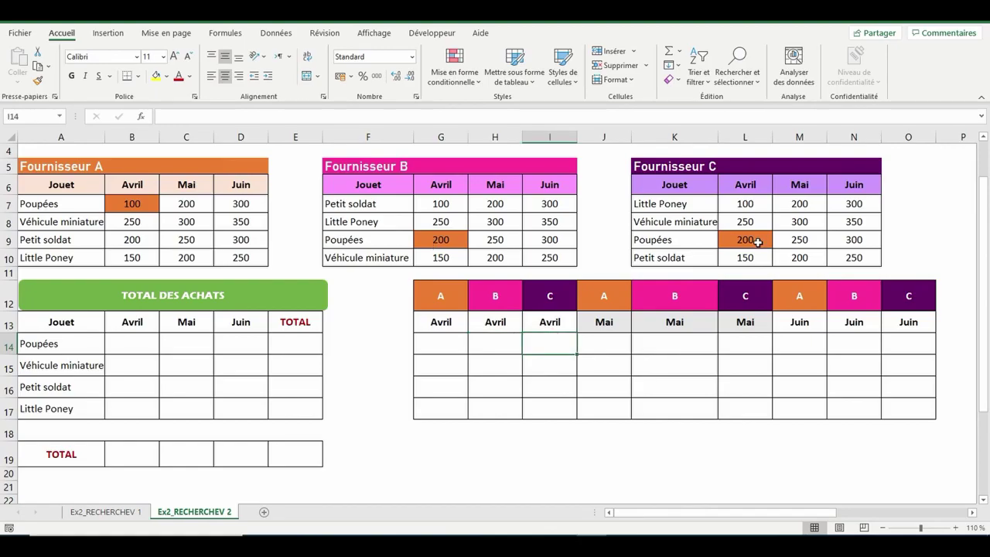
Step: Start a RECHERCHEV formula in G14 with lookup value A14 and Fournisseur A's absolute range $A$7:$D$10 as the table
left_click(455, 345)
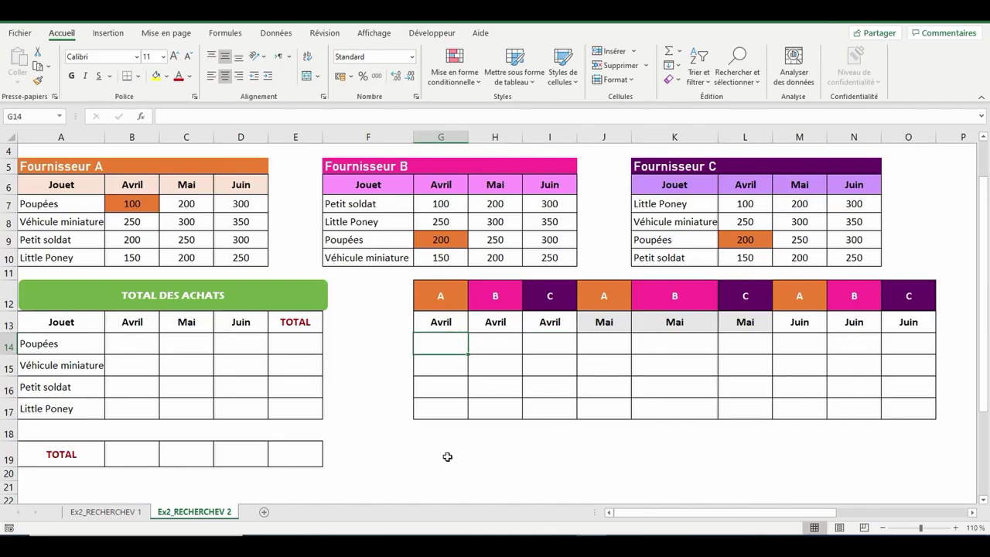
type("=recher")
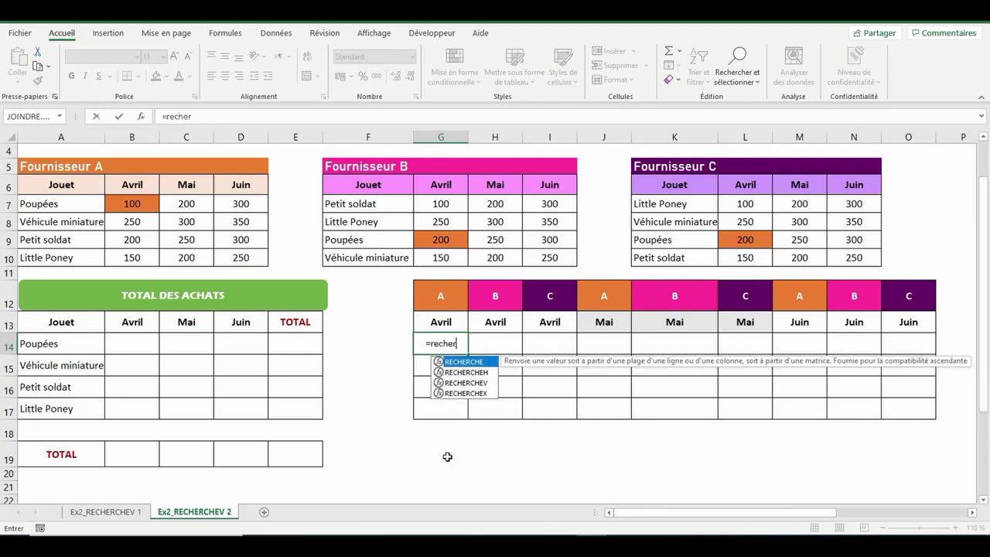
type("che")
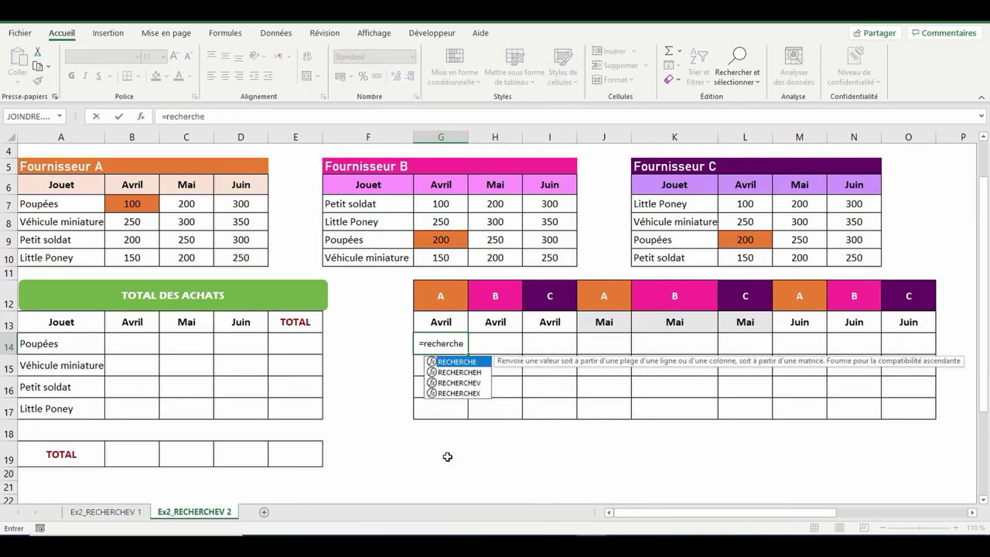
double_click(447, 383)
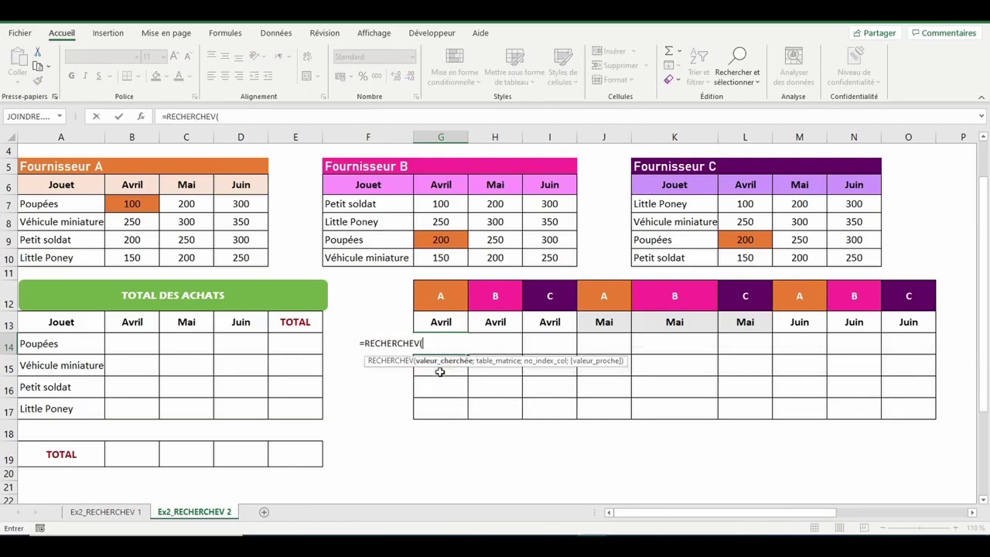
left_click(62, 345)
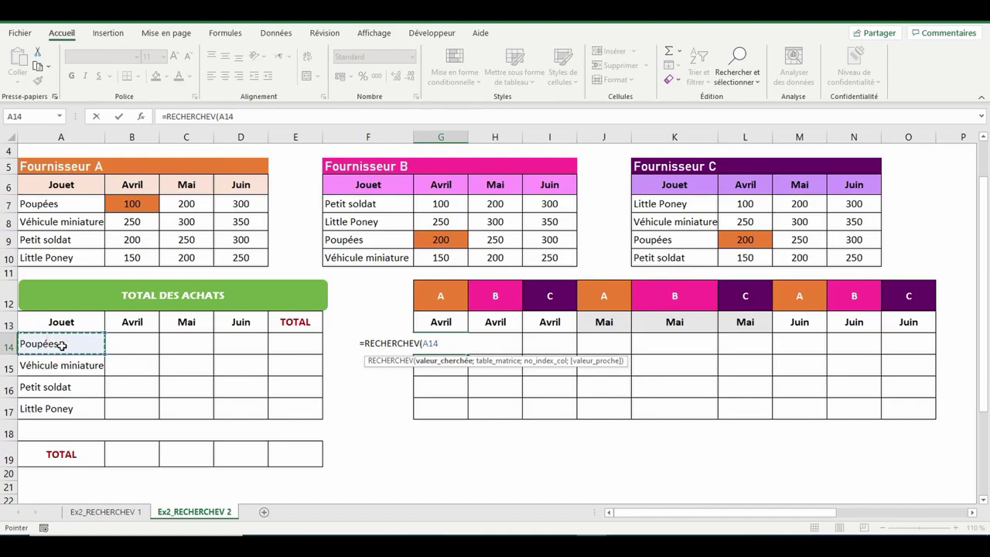
type(";")
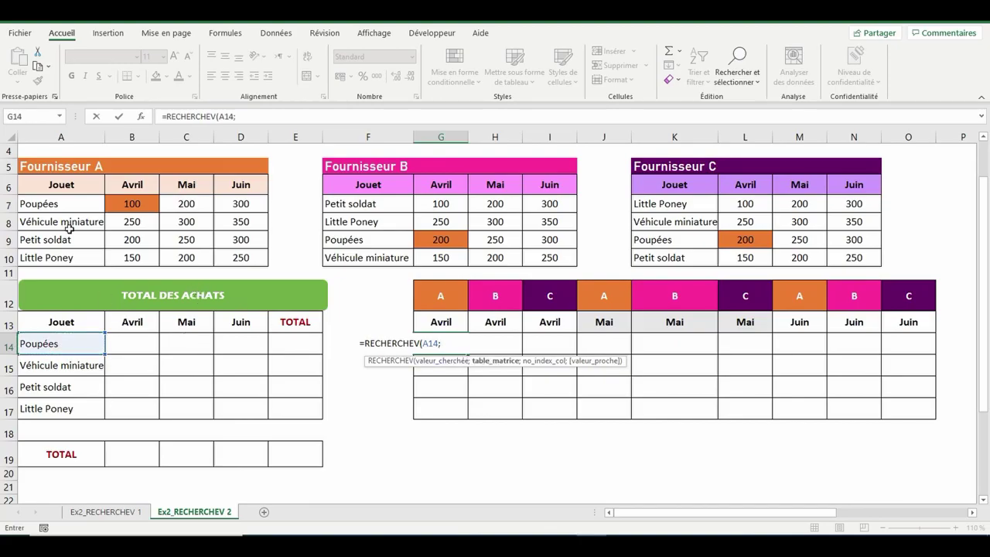
left_click_drag(33, 205, 228, 260)
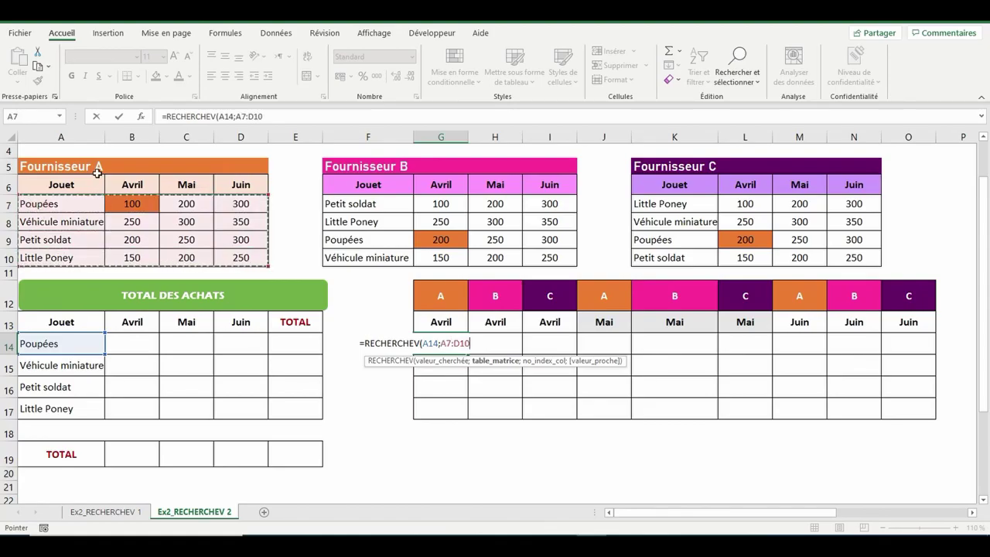
key("F4")
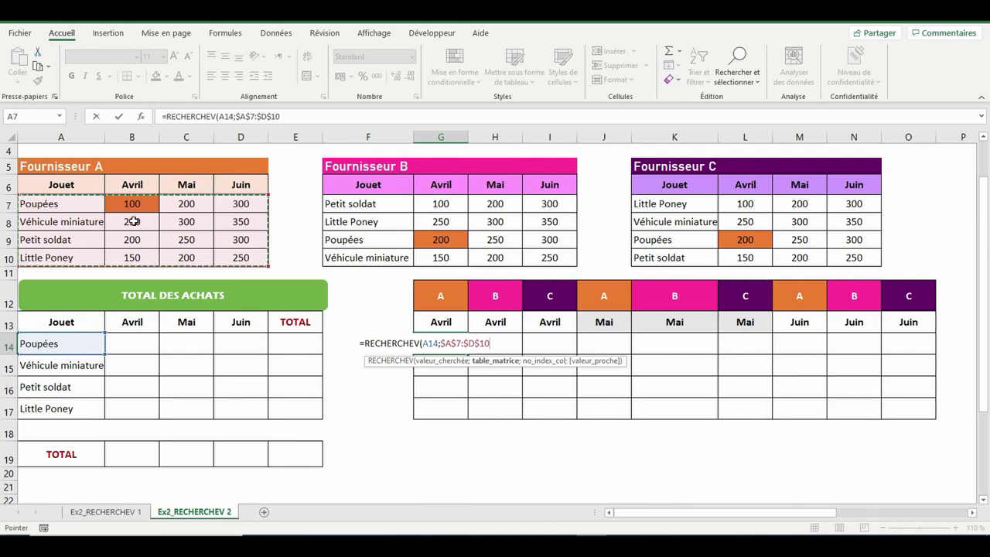
Step: Complete the G14 lookup formula with column index 2 and exact match (FAUX), and enter it
type(";")
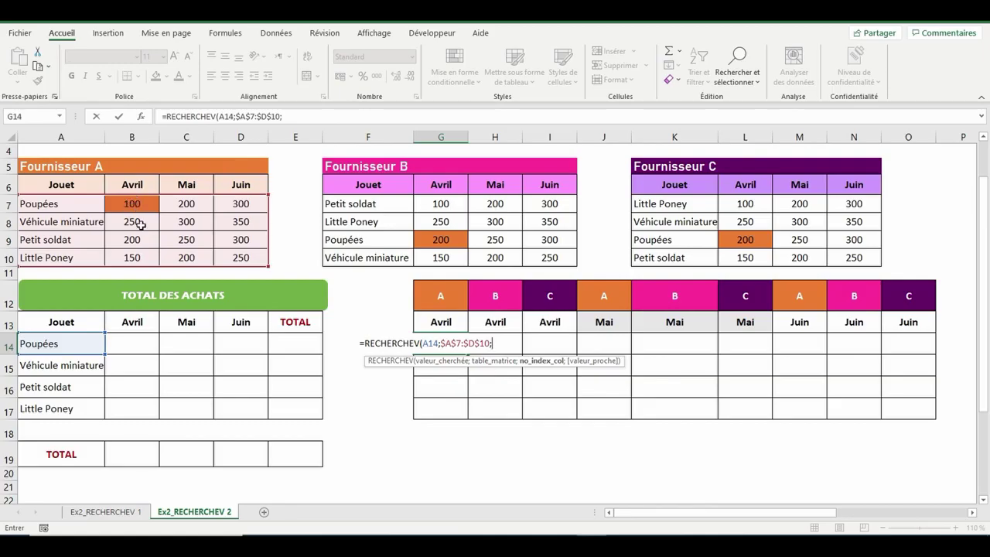
type("2;")
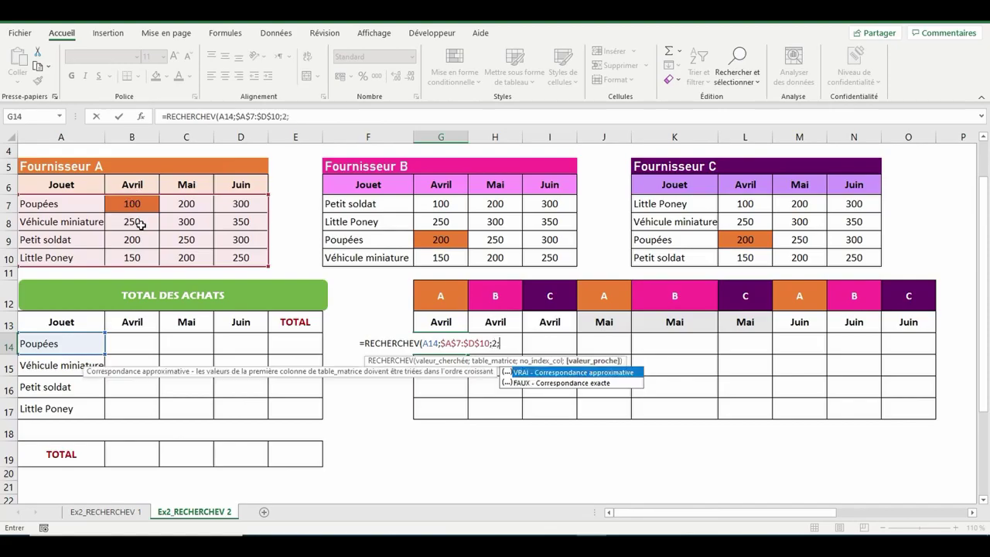
left_click(548, 384)
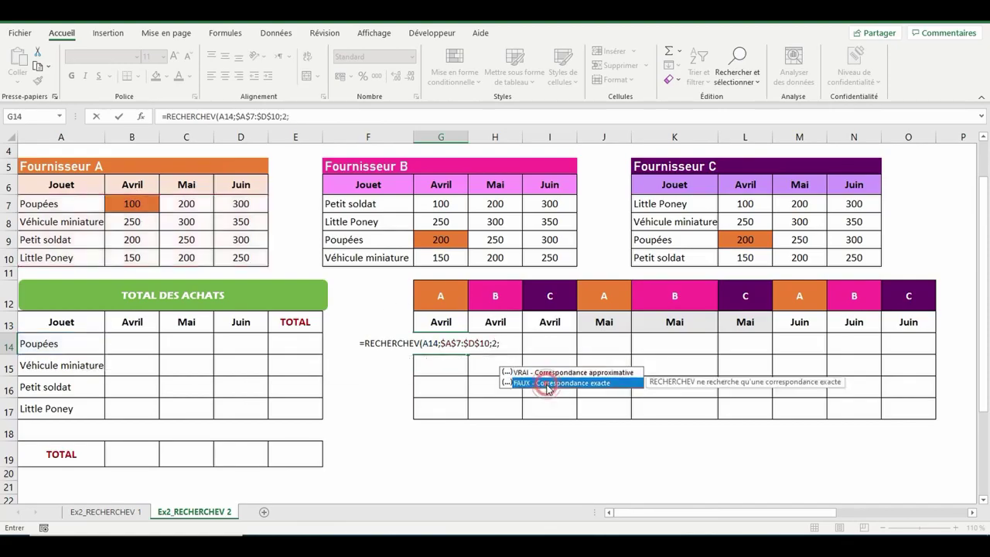
double_click(547, 386)
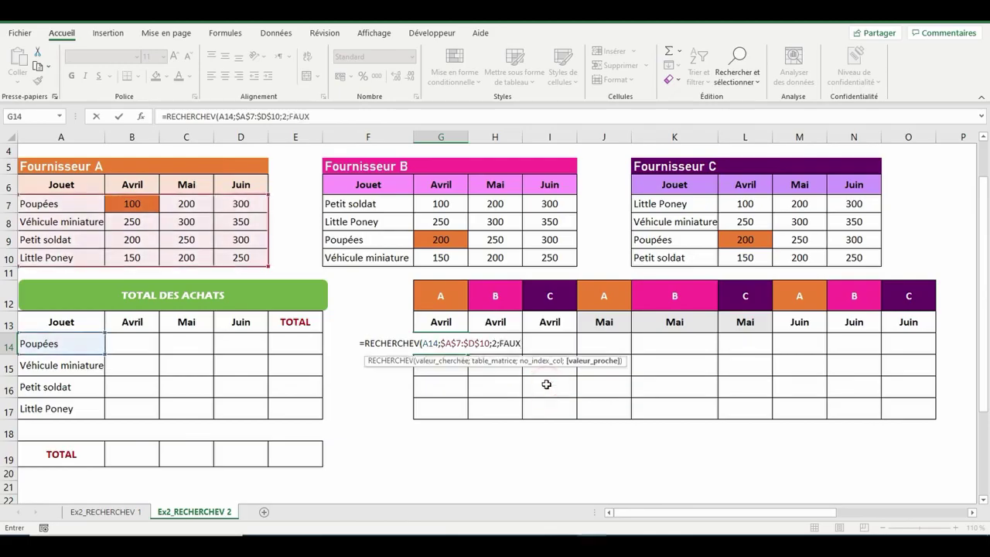
type(")")
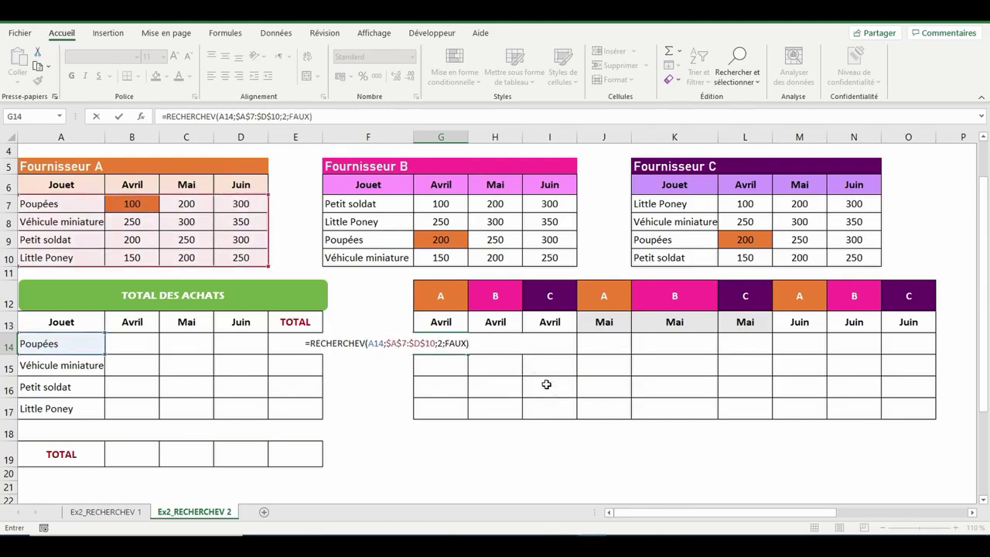
key("Return")
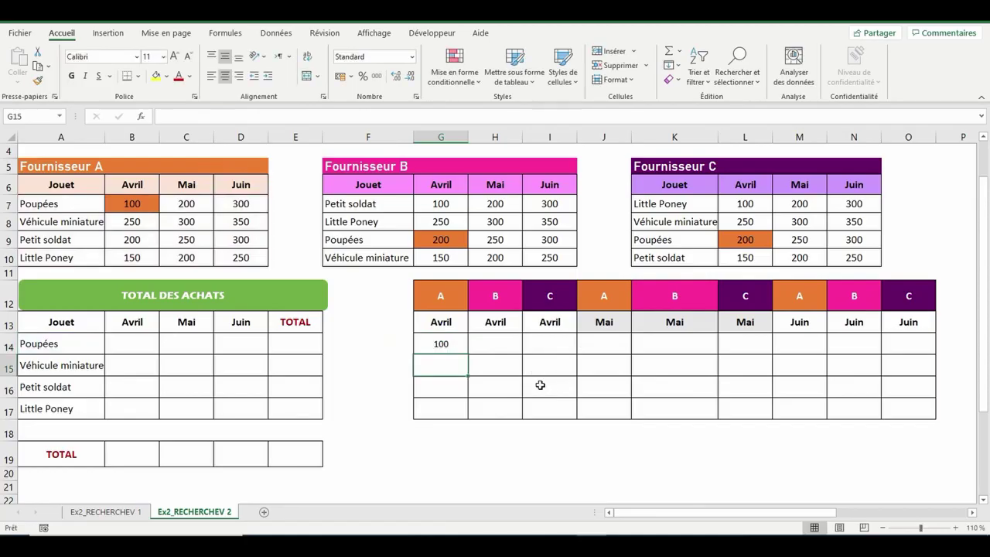
Step: Fill the G14 lookup formula down through G17 and check the copied formula in G15
left_click(443, 344)
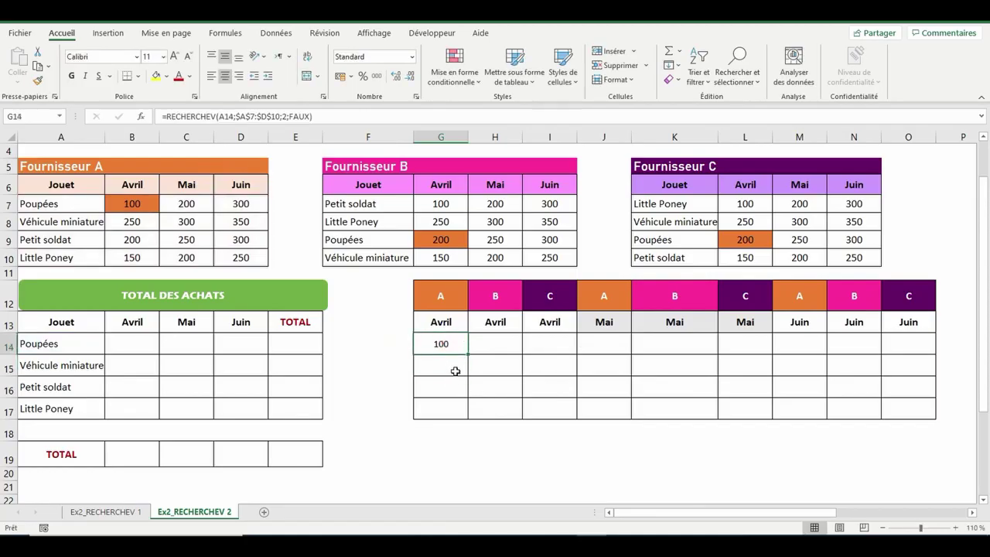
left_click_drag(467, 354, 468, 415)
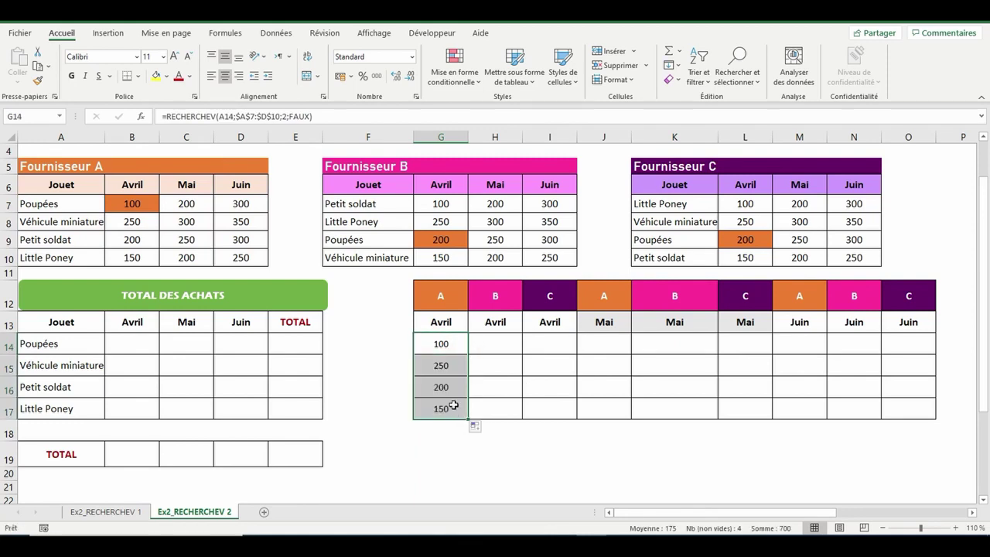
left_click(440, 367)
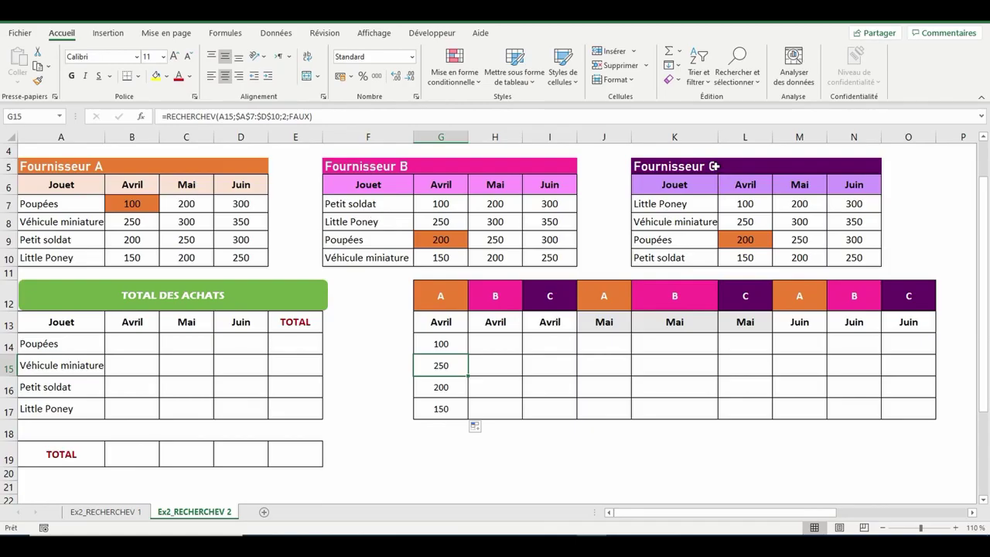
Step: Lock only the column of the lookup value in the G14 formula, making the reference $A14
key("Up")
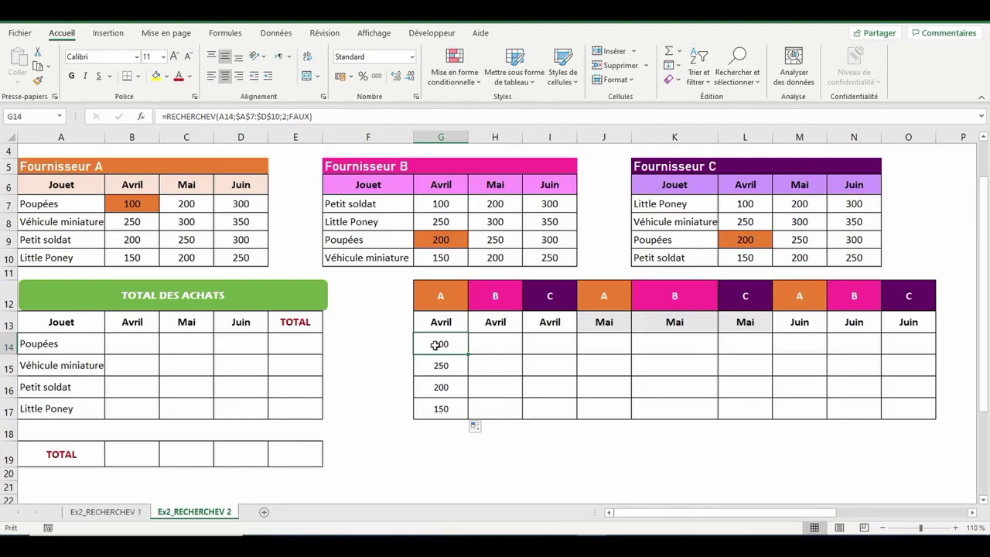
left_click(224, 116)
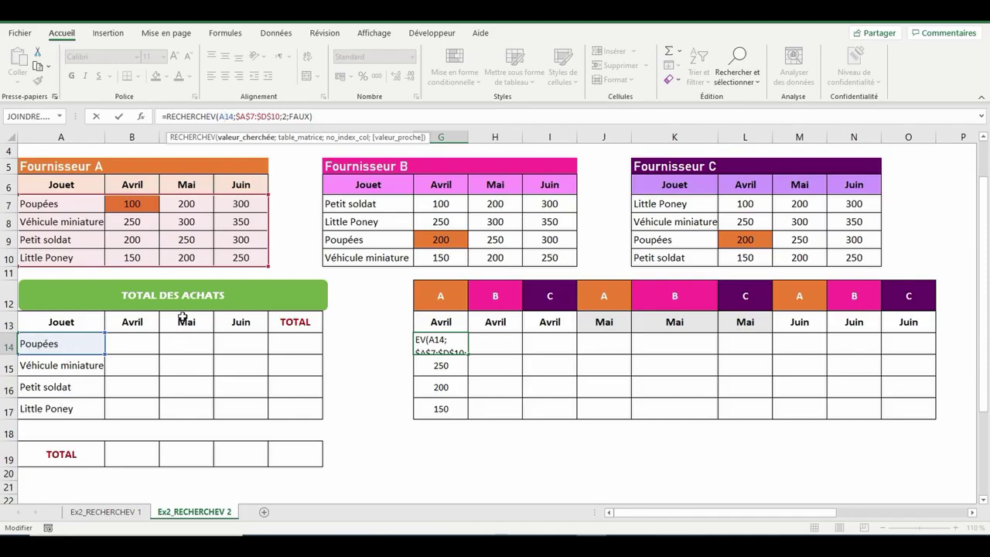
key("F4")
key("F4")
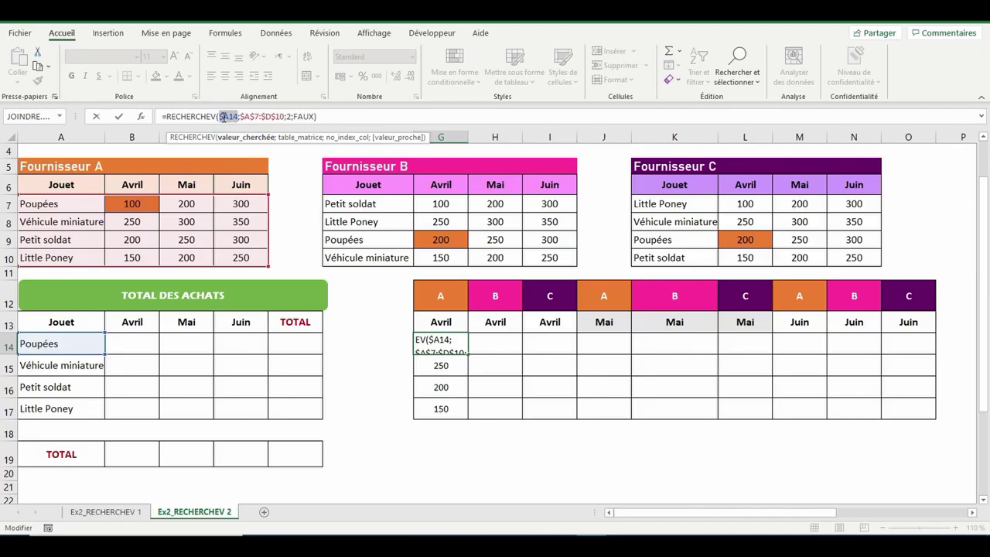
key("Return")
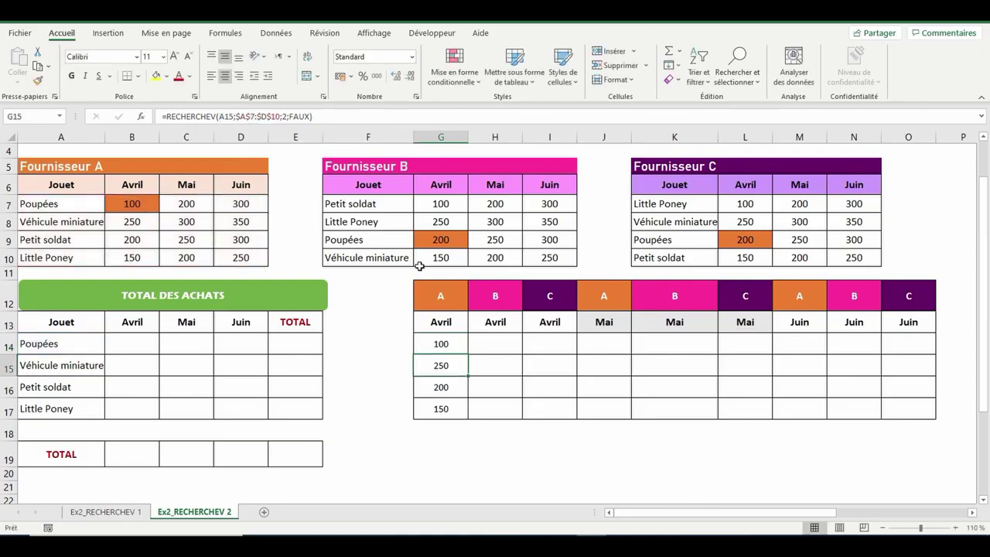
Step: Refill the updated G14 formula down through G17 and copy the block G14:G17 across into columns H and I
left_click(441, 340)
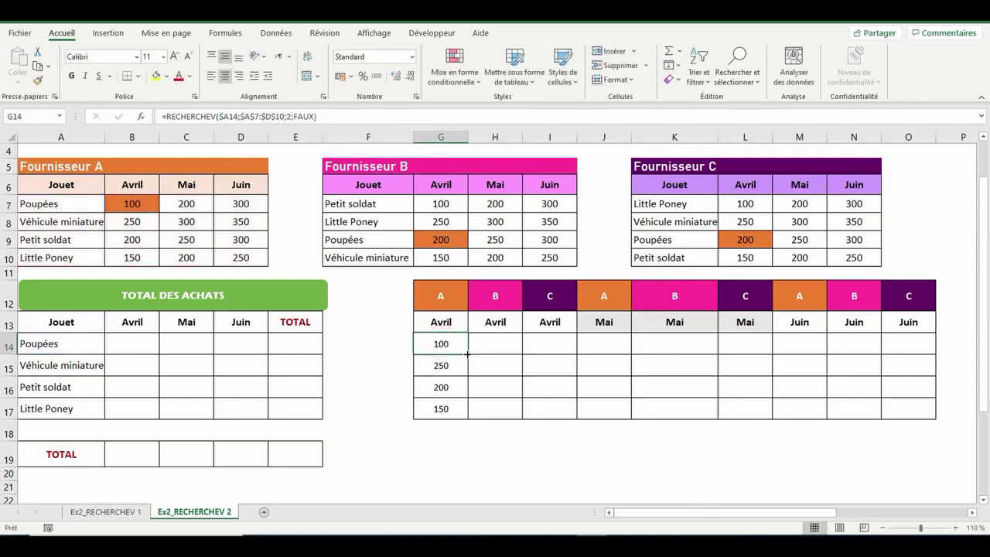
double_click(467, 355)
left_click(447, 365)
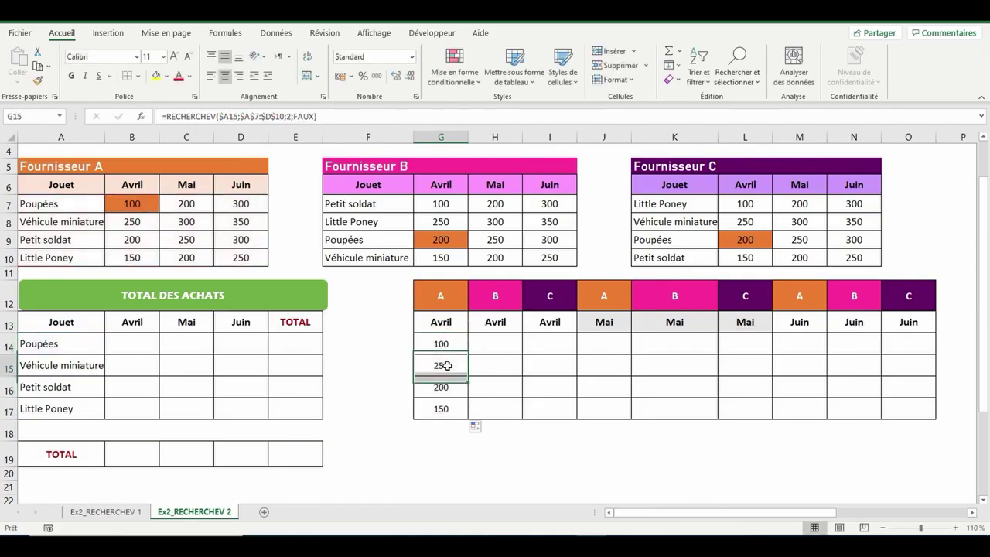
left_click(442, 388)
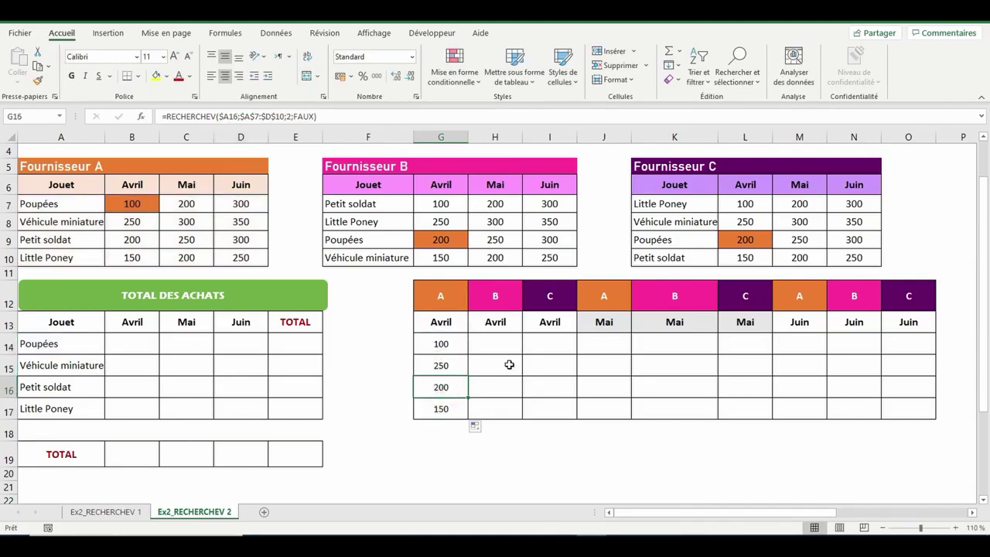
left_click_drag(449, 344, 561, 420)
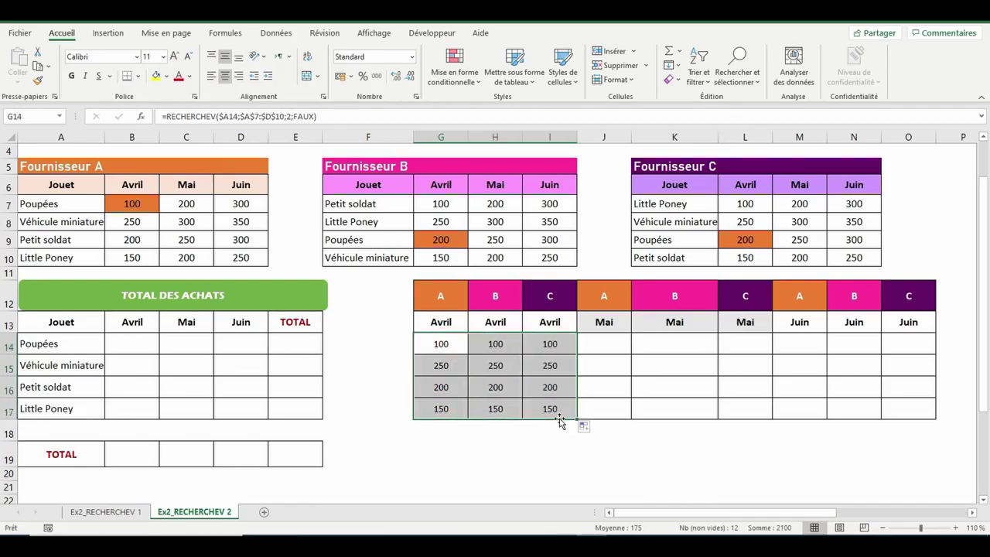
Step: Replace the table range in the H14:H17 formulas with Fournisseur B's absolute range $F$7:$I$10
left_click_drag(495, 343, 495, 404)
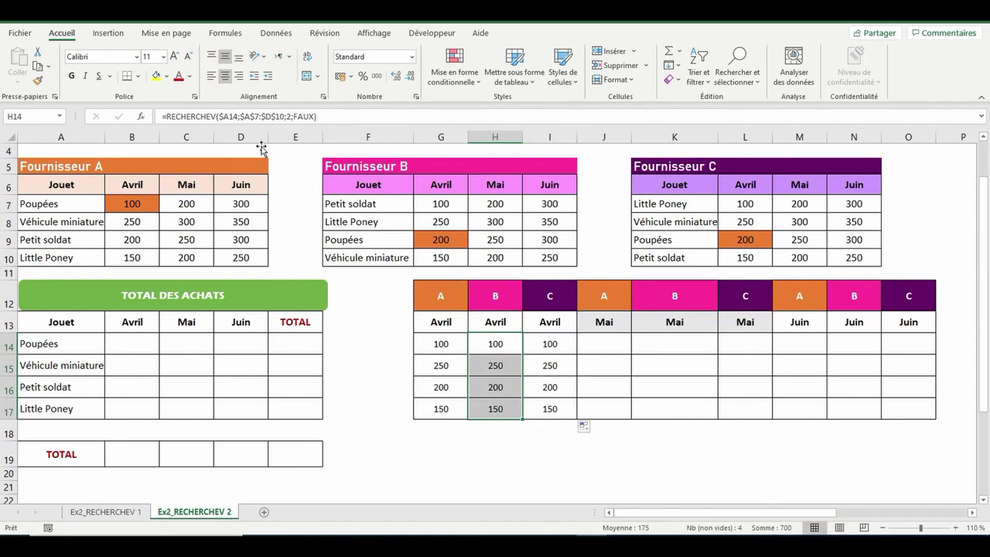
left_click_drag(240, 117, 286, 118)
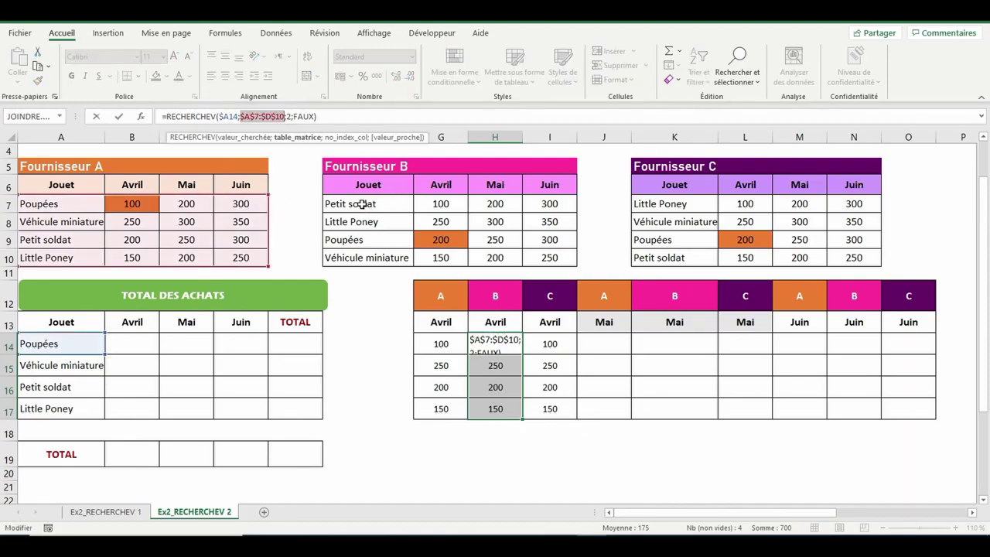
left_click_drag(362, 203, 540, 251)
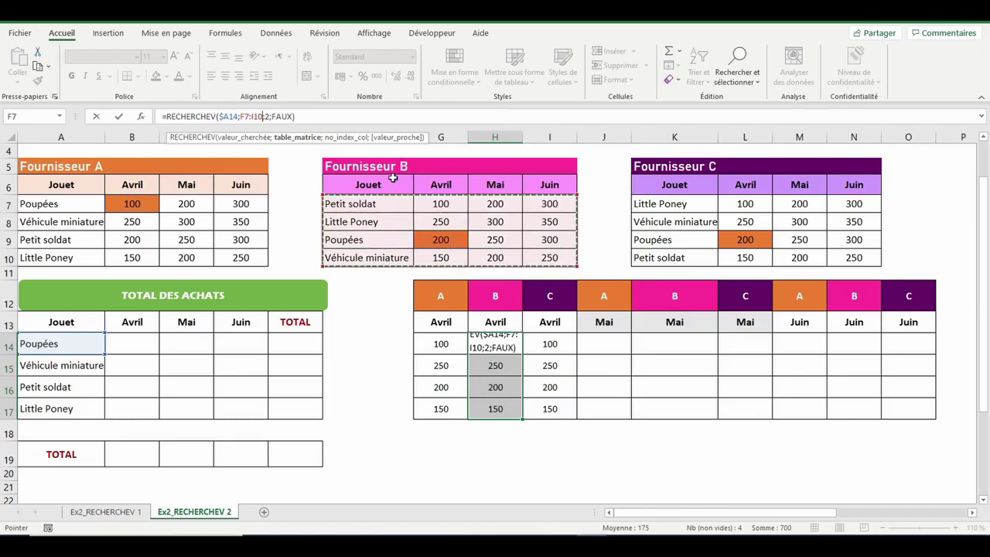
key("F4")
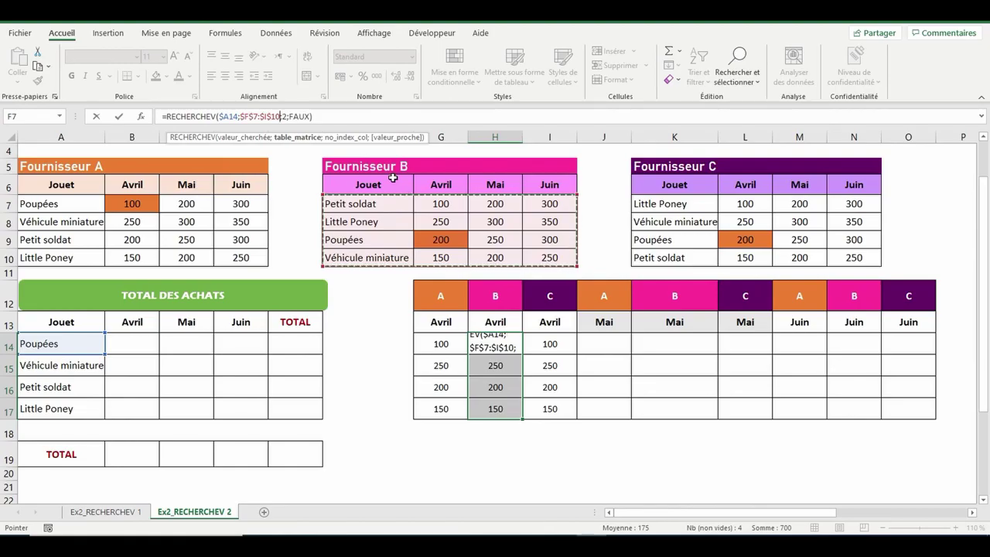
key("ctrl+Return")
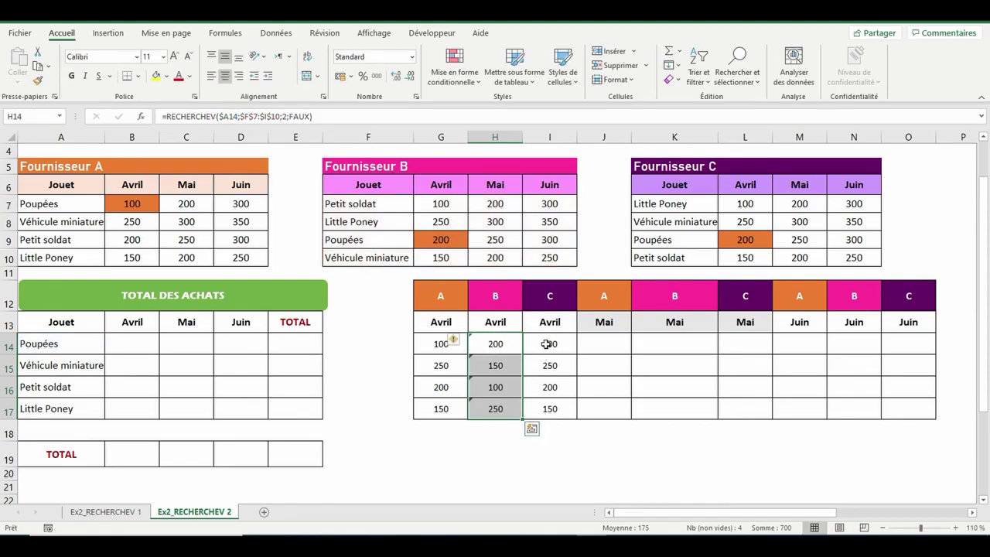
Step: Replace the table range in the I14:I17 formulas with Fournisseur C's absolute range $K$7:$N$10
left_click_drag(546, 344, 546, 406)
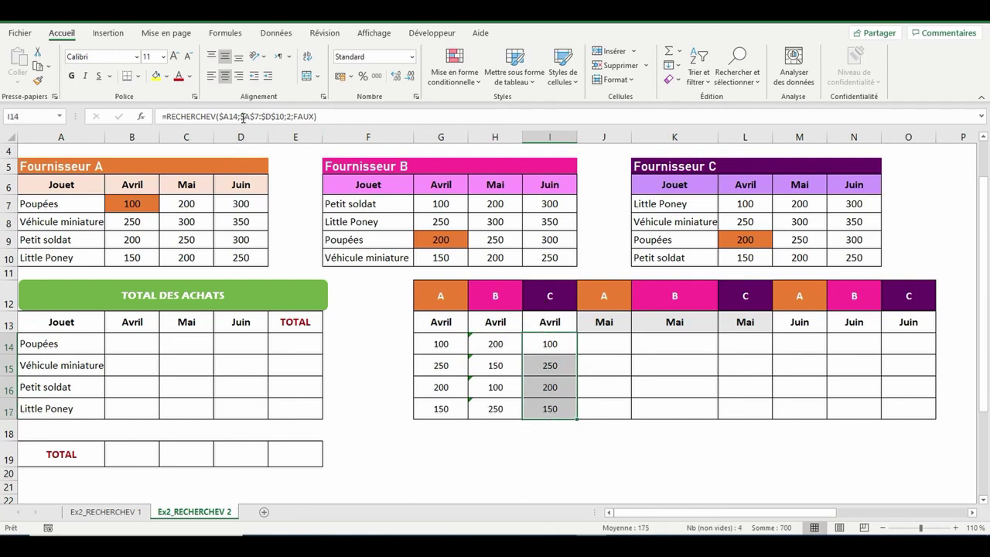
left_click(241, 116)
left_click_drag(240, 116, 285, 116)
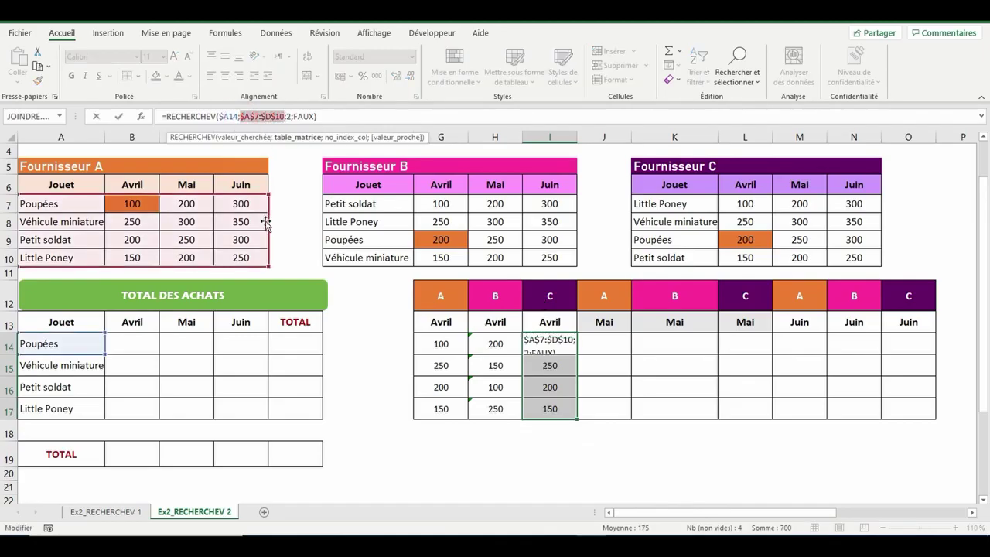
left_click_drag(663, 204, 831, 252)
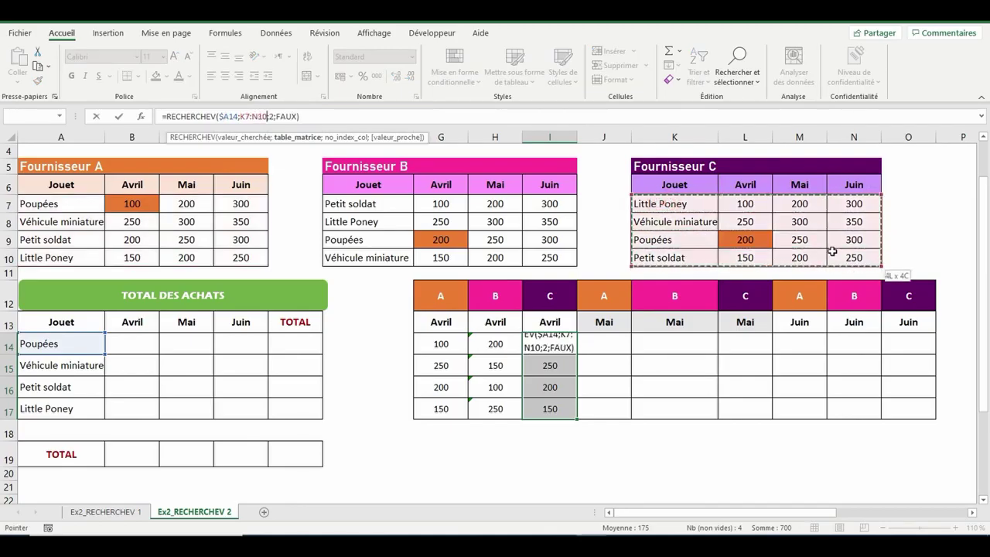
key("F4")
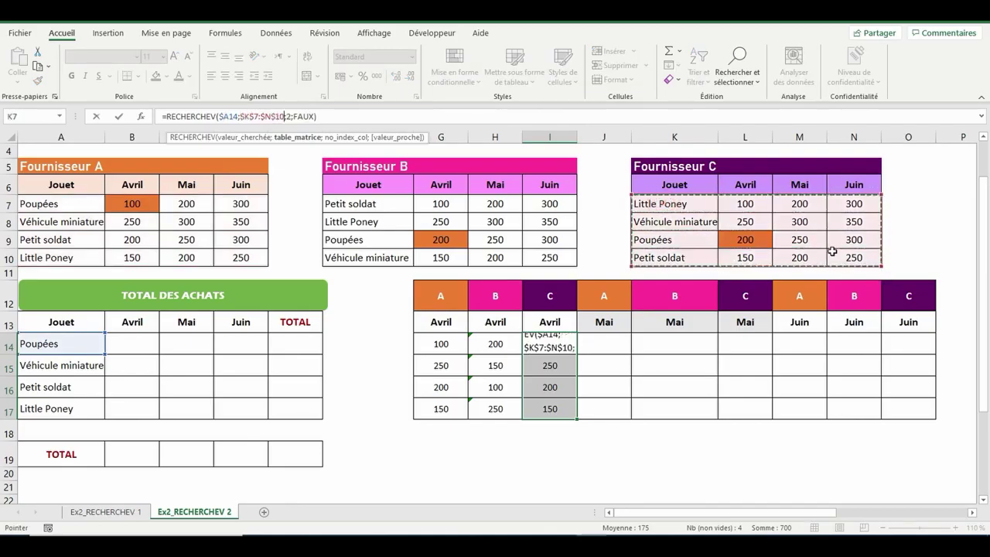
key("ctrl+Return")
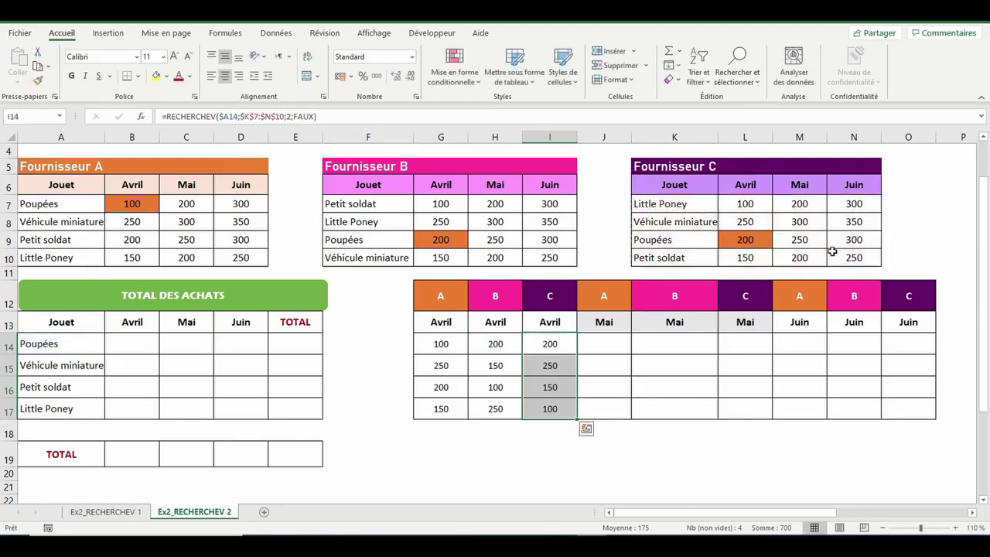
Step: Check the April lookup results for Véhicule miniature in row 15 against the three supplier tables
left_click(500, 369)
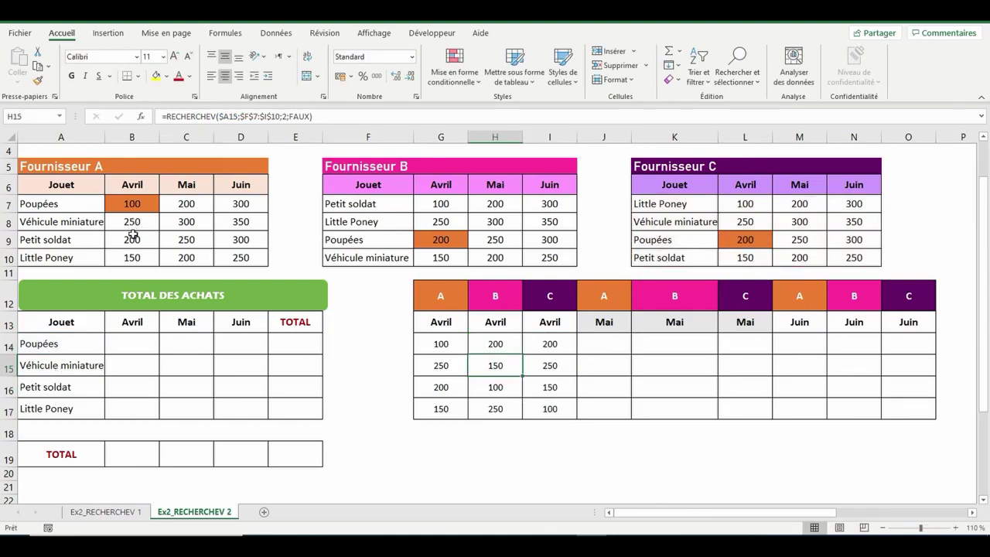
left_click(427, 369)
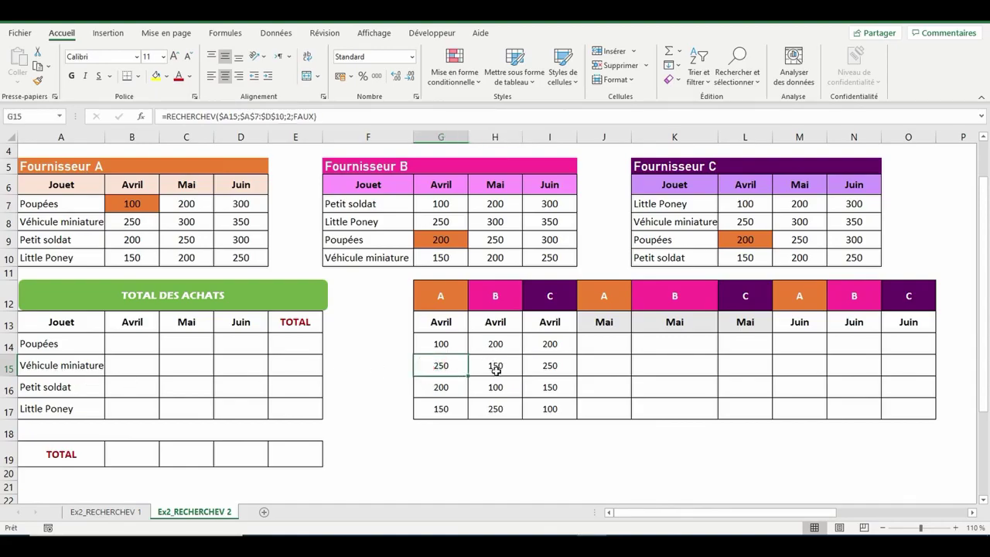
left_click(448, 260)
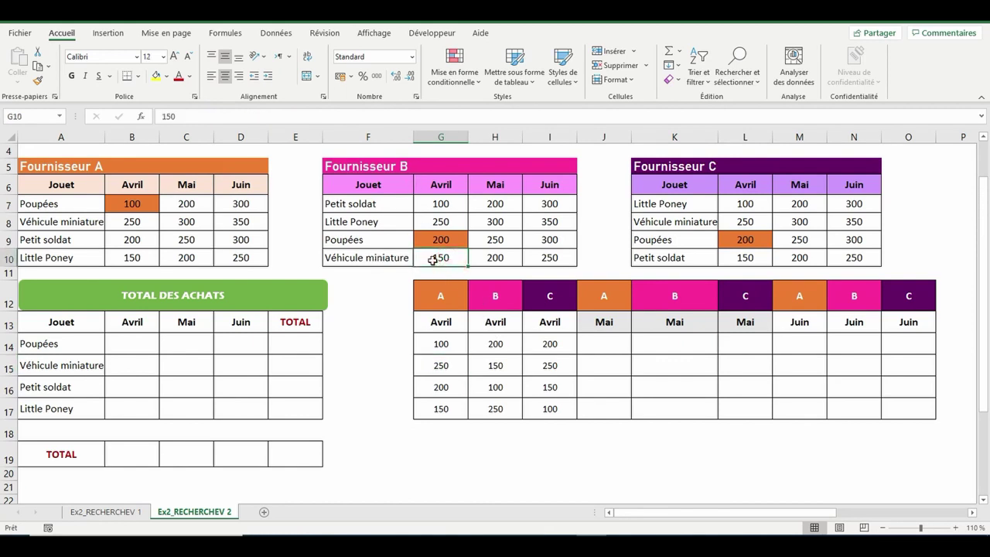
left_click(549, 366)
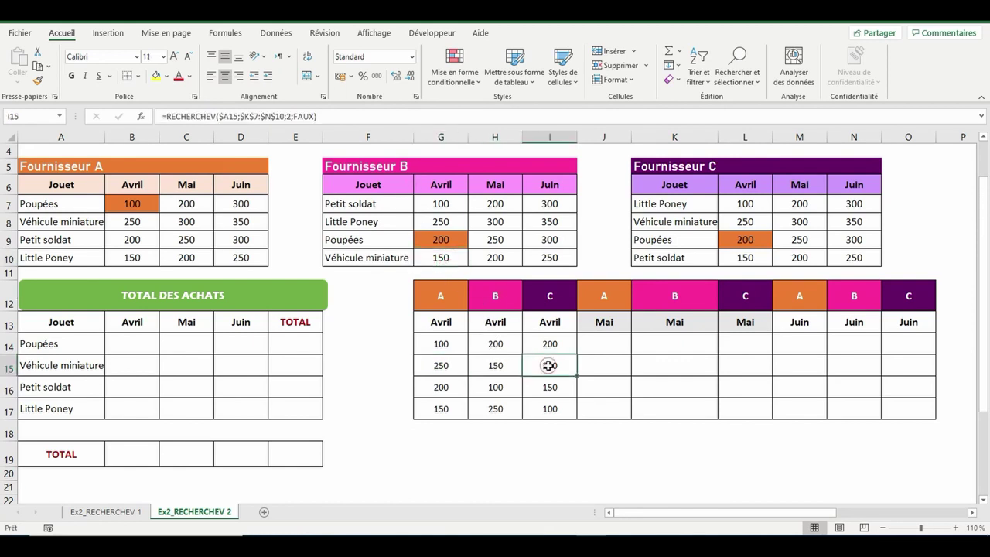
left_click(746, 222)
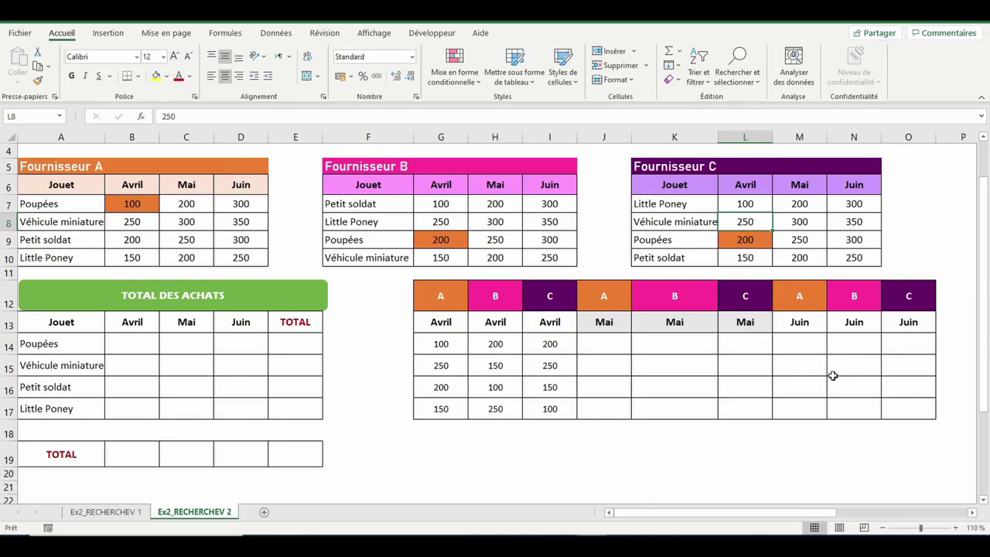
Step: Copy the April lookup block G14:I17 into the Mai and Juin columns, J14:O17
left_click_drag(449, 347, 550, 411)
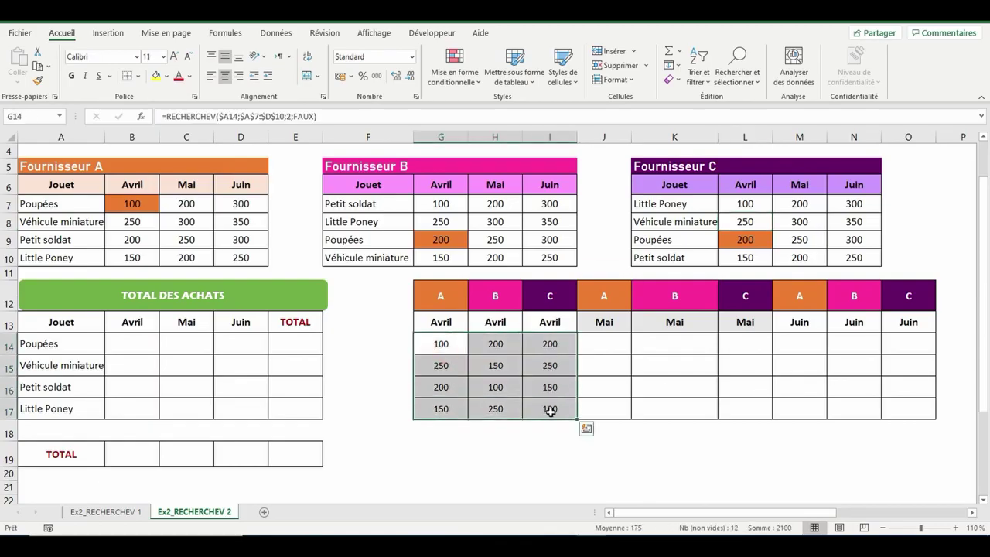
key("ctrl+c")
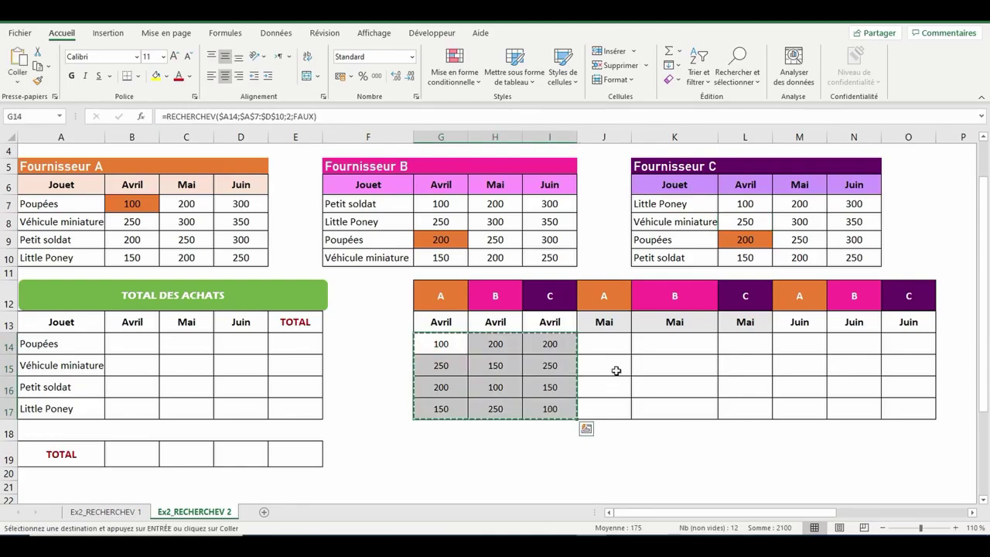
left_click_drag(603, 344, 913, 405)
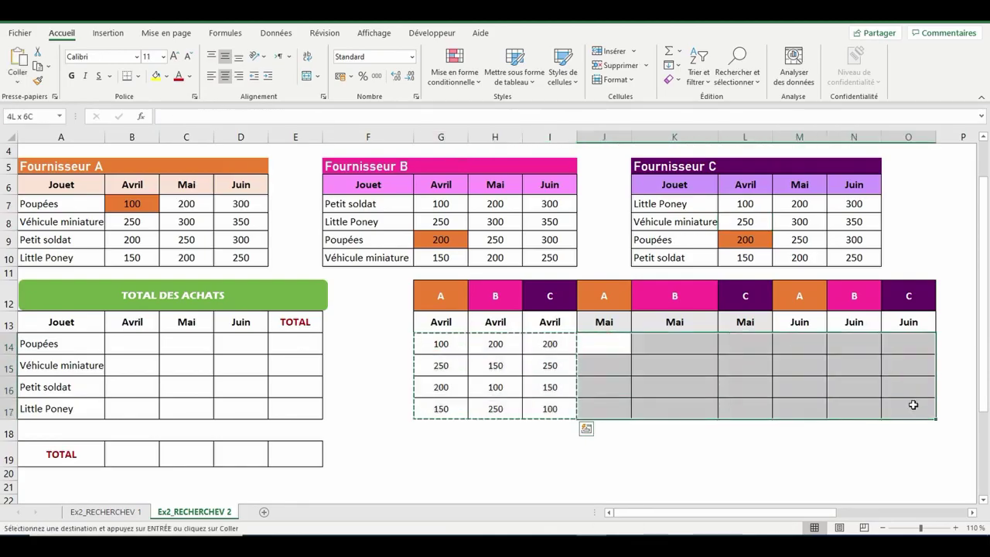
left_click(672, 380)
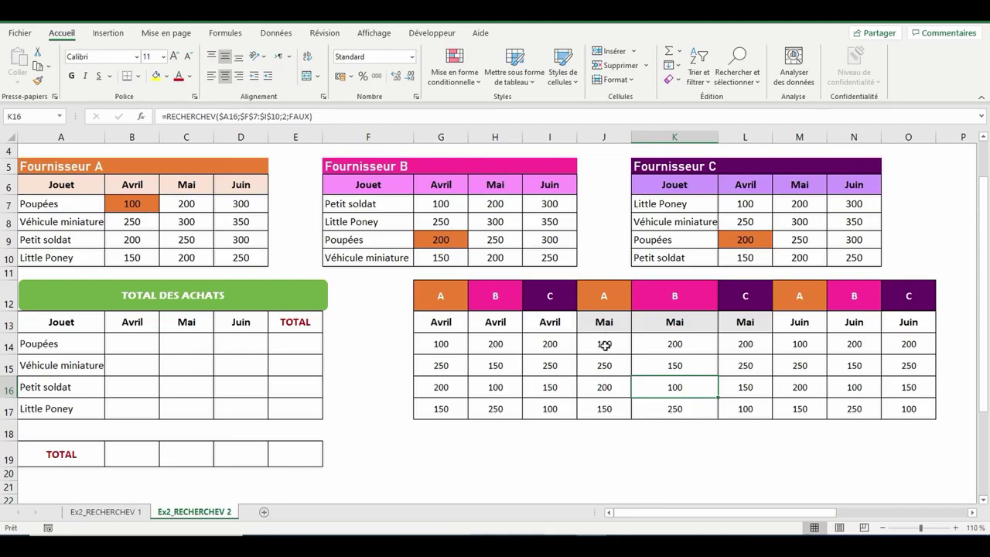
Step: Replace all occurrences of 2 with 3 in the Mai formulas J14:L17 so they return the third column
left_click_drag(604, 343, 731, 408)
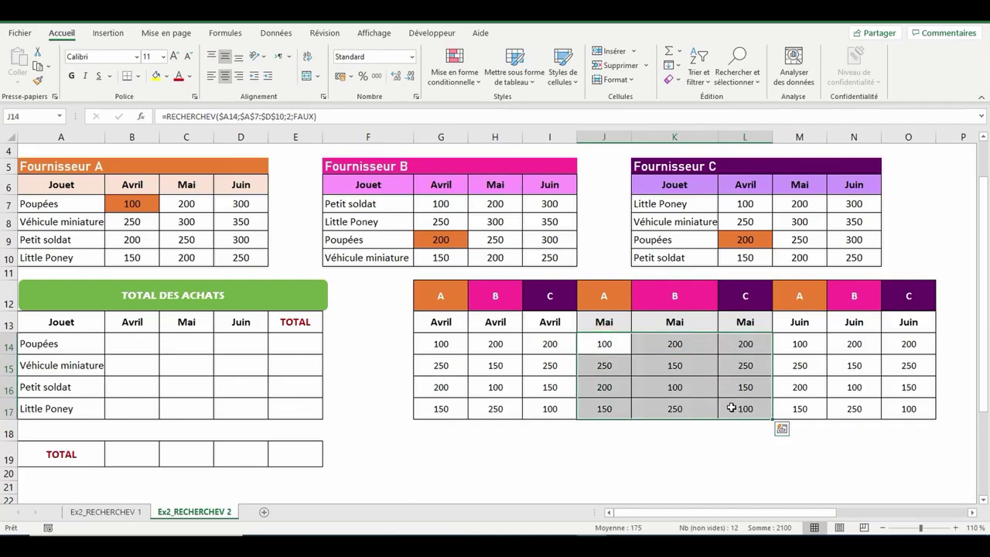
left_click(739, 75)
left_click(754, 116)
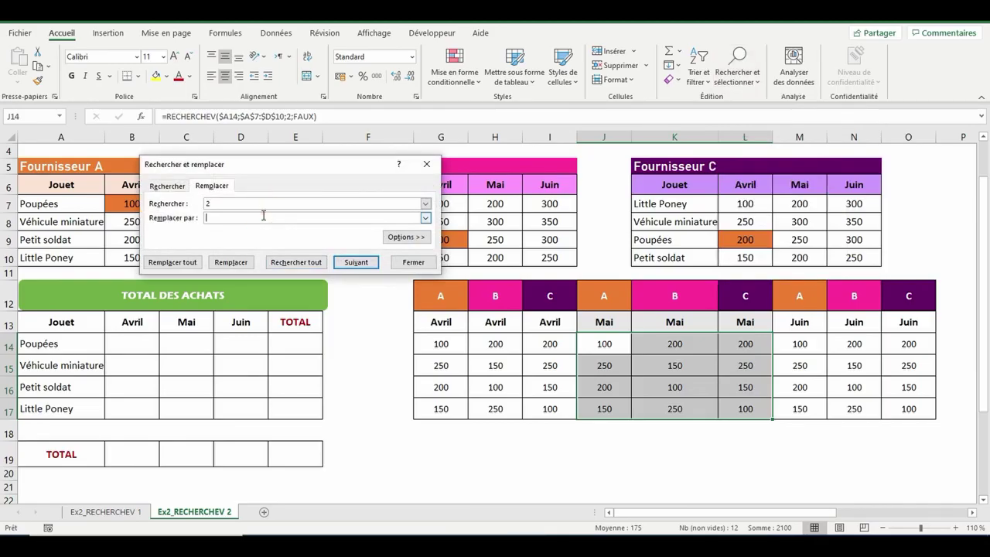
left_click(172, 262)
left_click(500, 310)
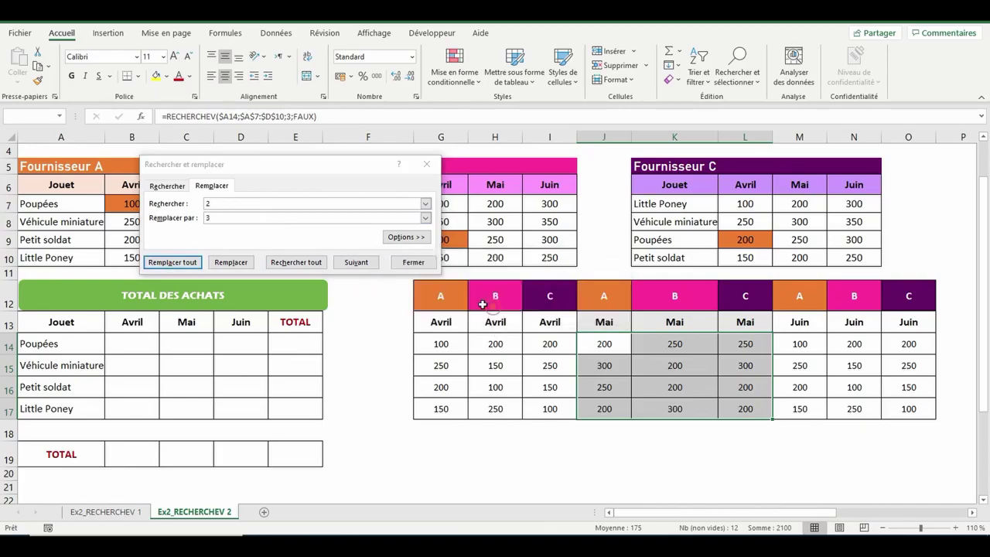
left_click(411, 262)
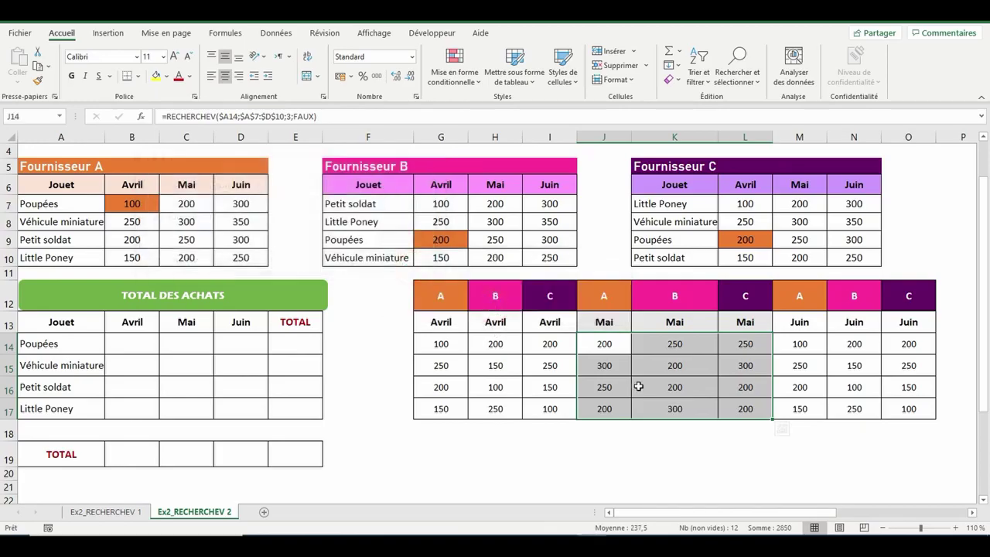
Step: Compare the Mai lookup results for Poupées in row 14 with the Mai values in the three supplier tables
left_click(660, 346)
left_click(604, 346)
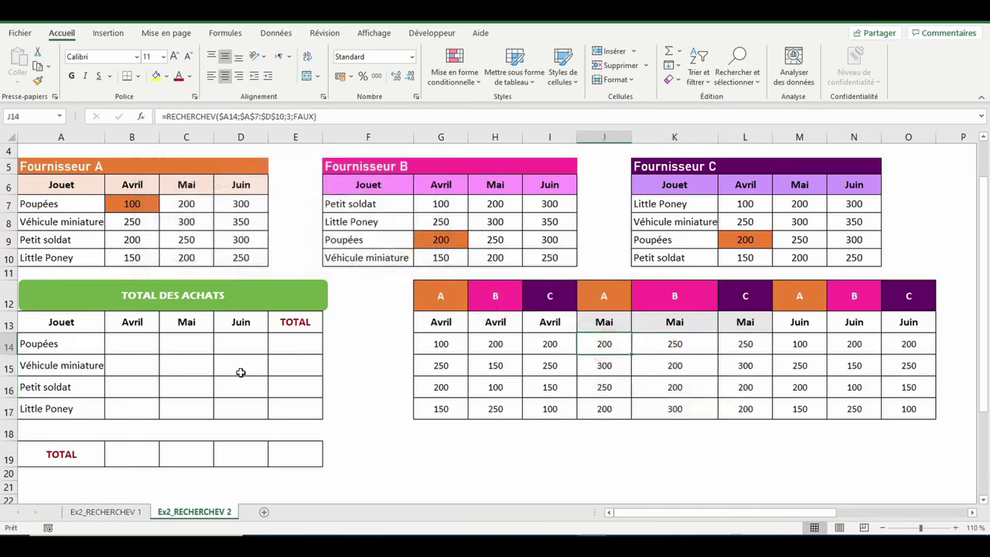
left_click(187, 206)
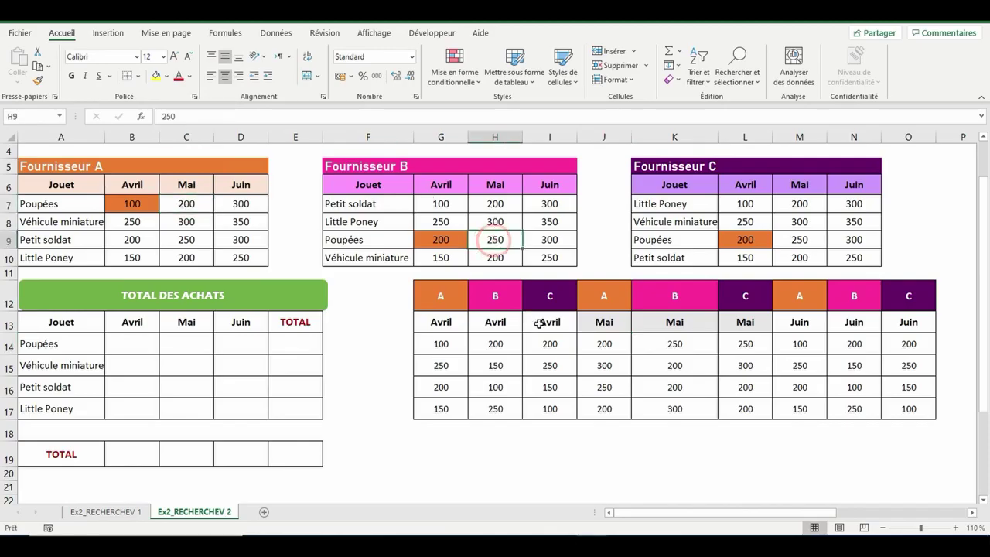
left_click(670, 345)
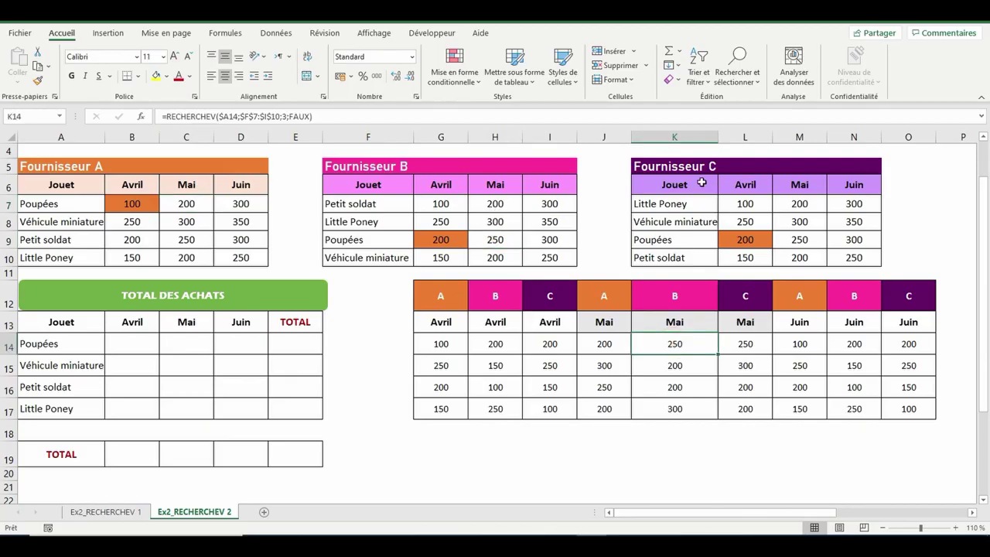
left_click(805, 242)
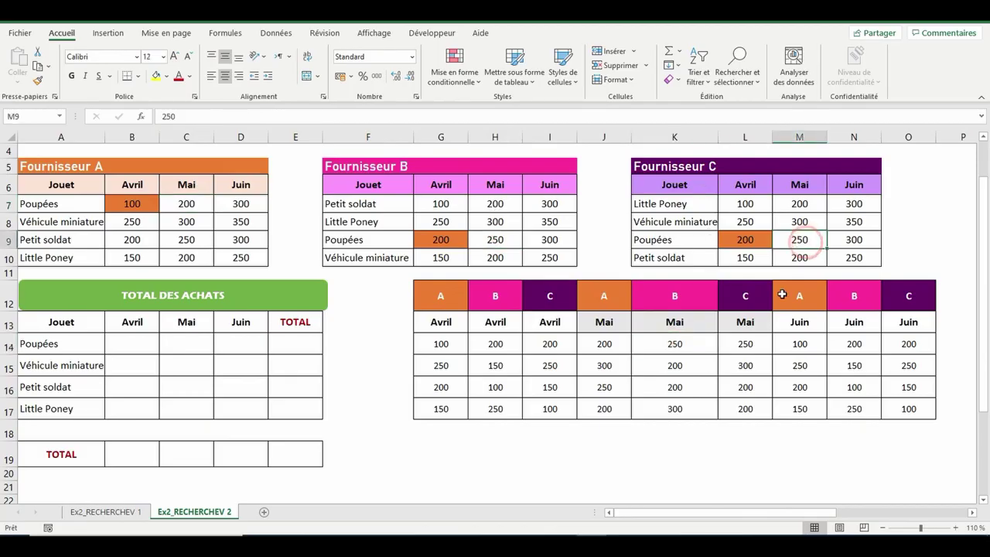
left_click(747, 345)
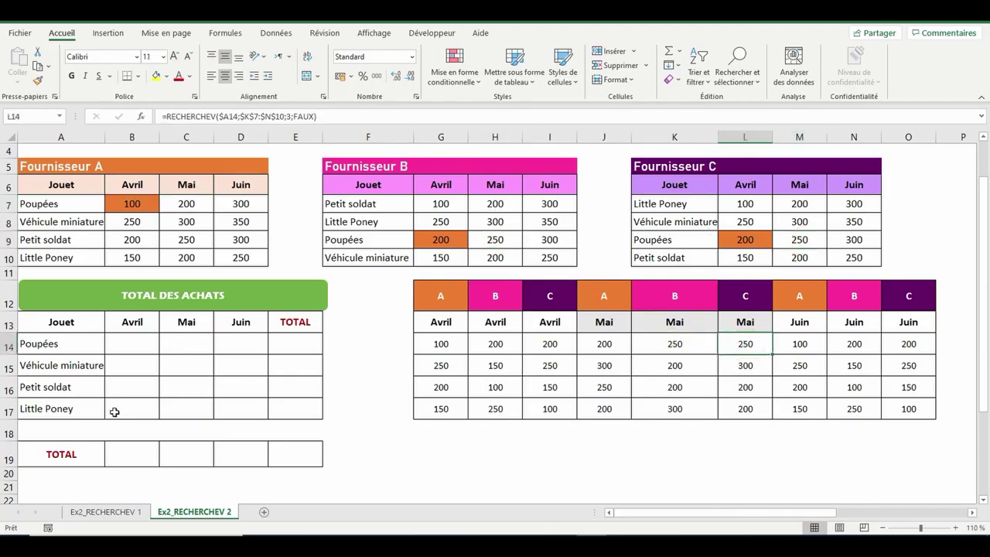
Step: Compare the Mai lookup results for Little Poney in row 17 with the Mai values in the supplier tables
left_click(604, 409)
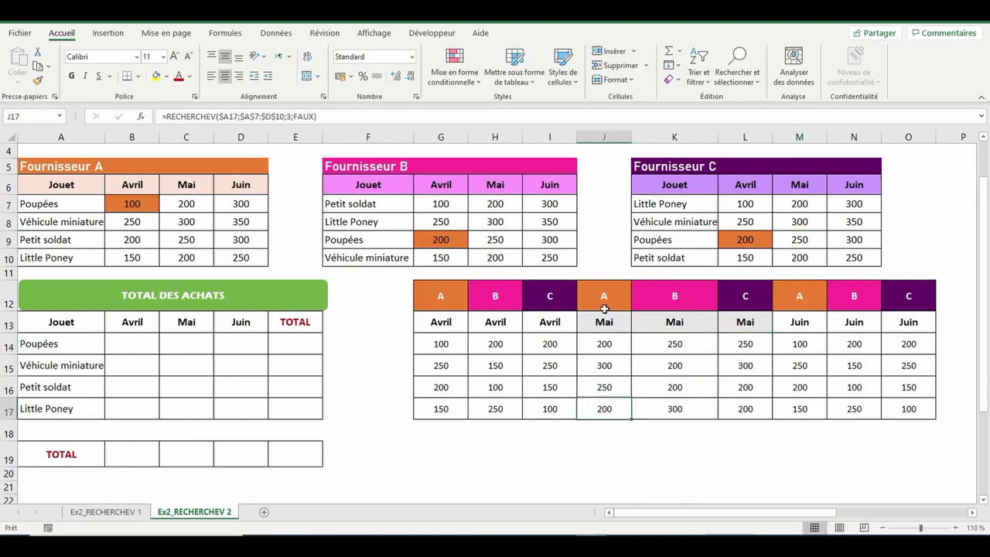
left_click(184, 261)
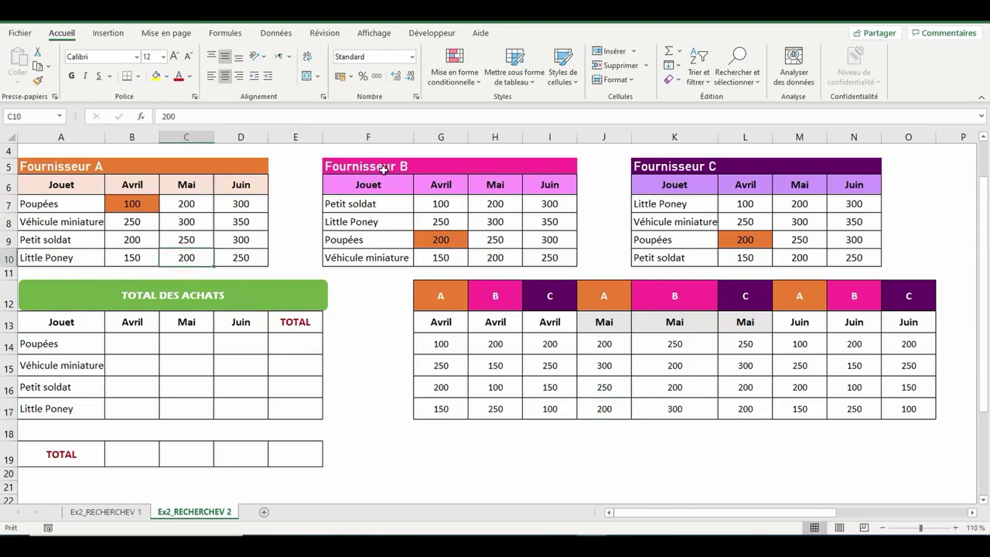
left_click(503, 225)
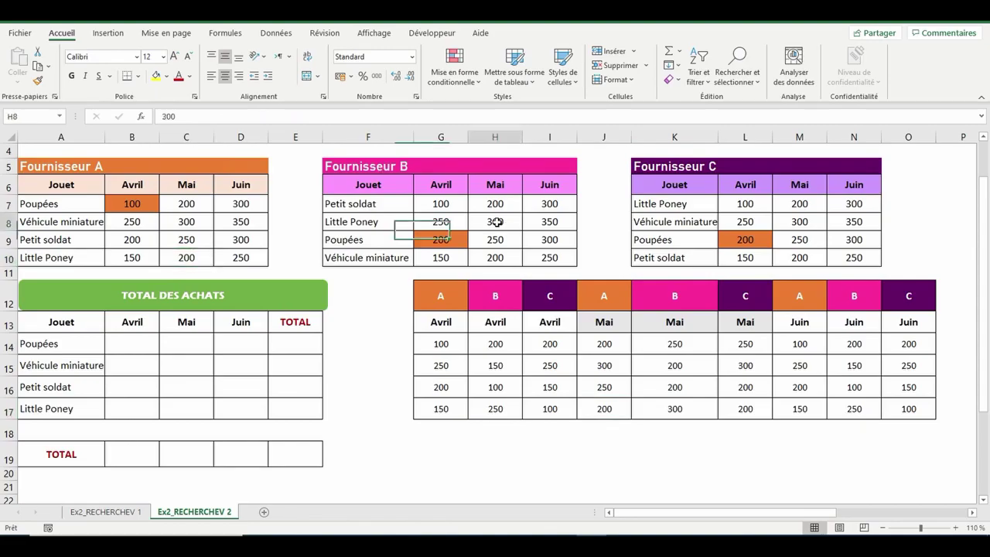
left_click(692, 408)
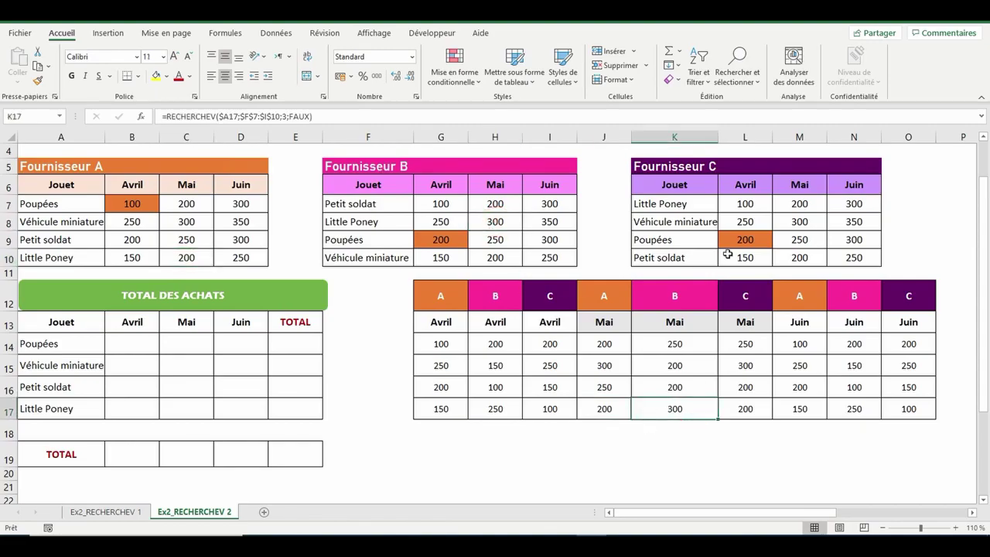
left_click(692, 204)
left_click(795, 206)
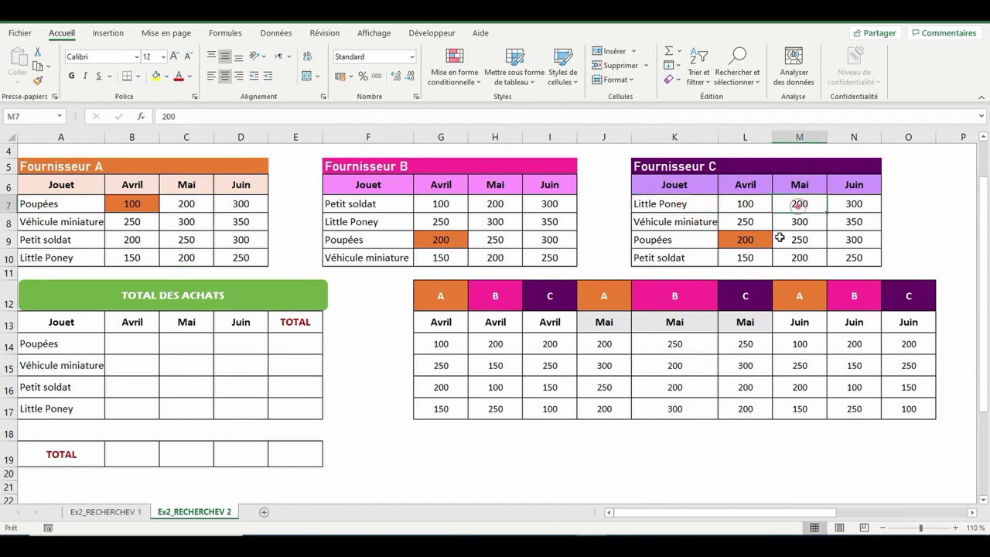
left_click(743, 410)
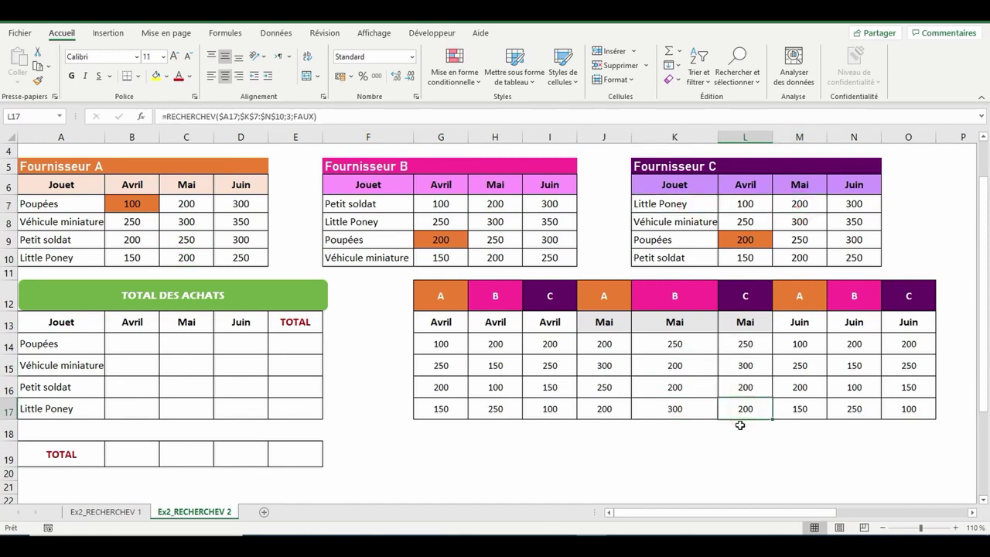
Step: Replace all occurrences of 2 with 4 in the Juin formulas M14:O17 so they return the fourth column
left_click_drag(800, 345, 898, 413)
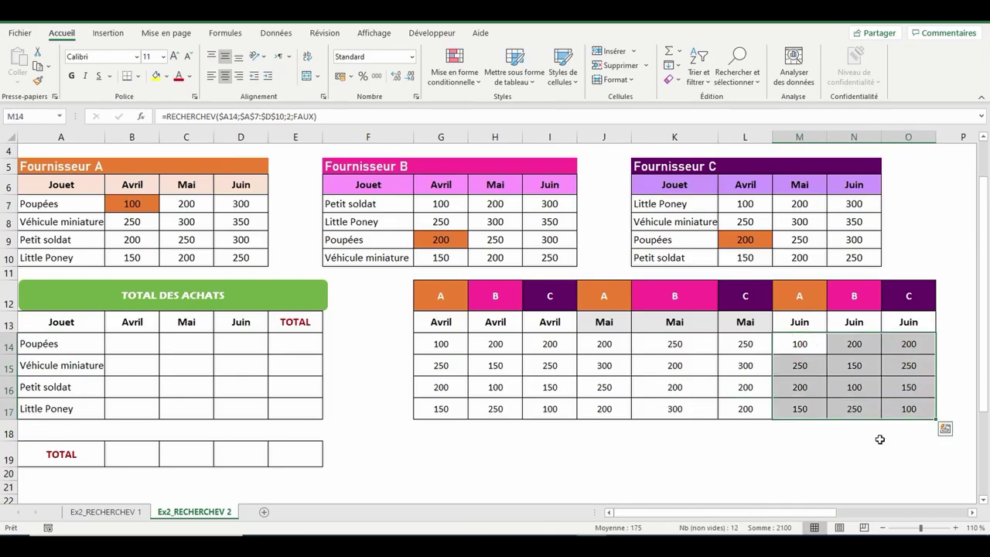
left_click(737, 74)
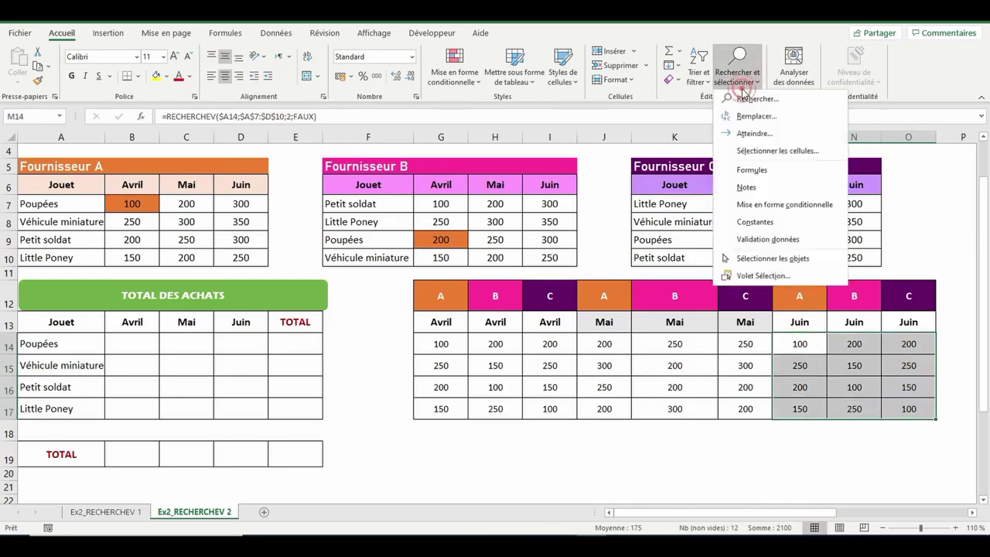
left_click(756, 116)
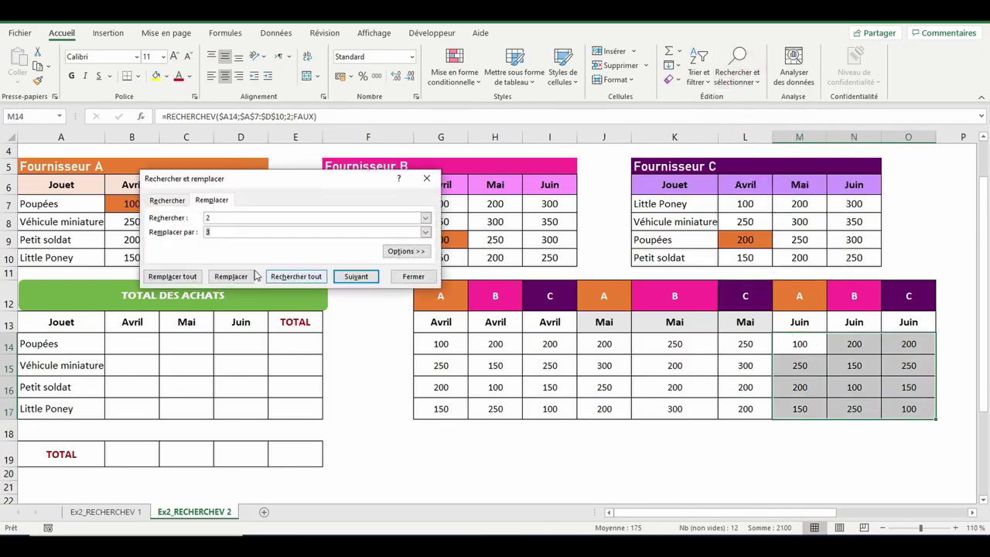
left_click(216, 232)
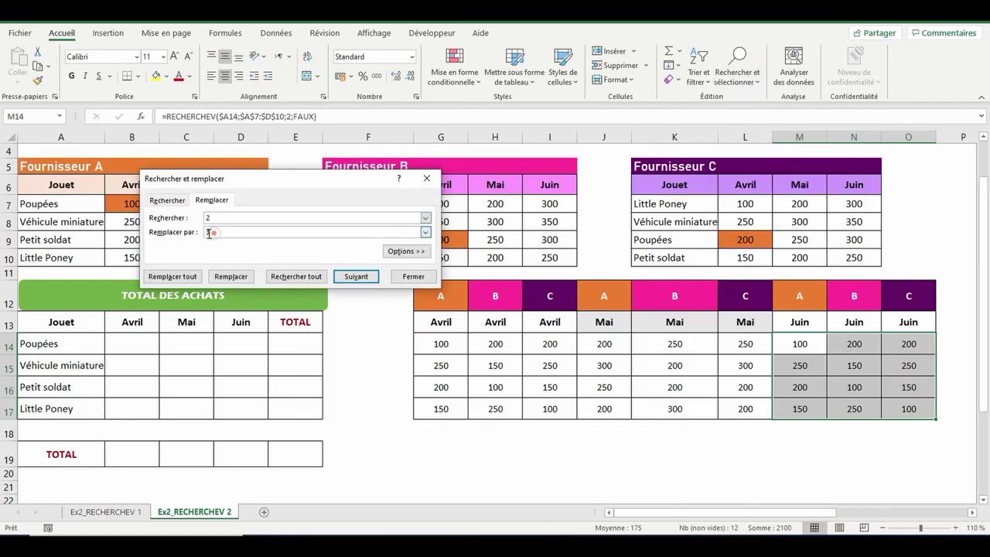
double_click(208, 232)
left_click(173, 276)
left_click(499, 309)
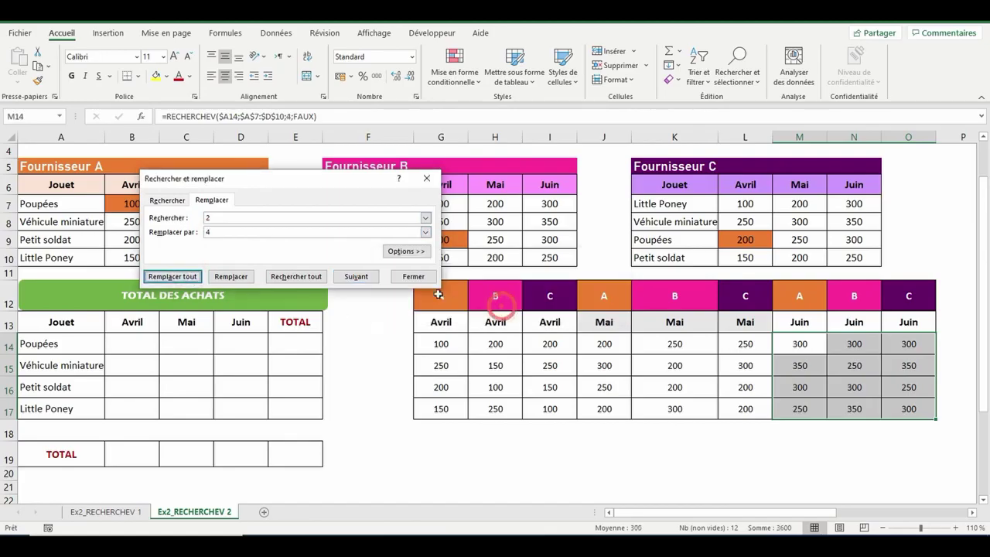
left_click(410, 276)
left_click(847, 369)
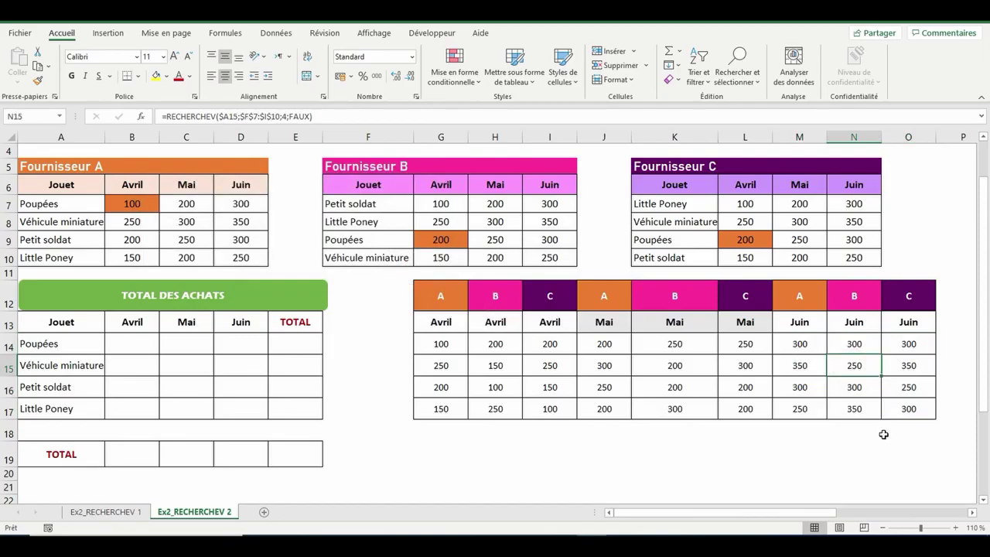
Step: Compare the Juin lookup results for Petit soldat in row 16 with the Juin values in the three supplier tables
left_click(796, 389)
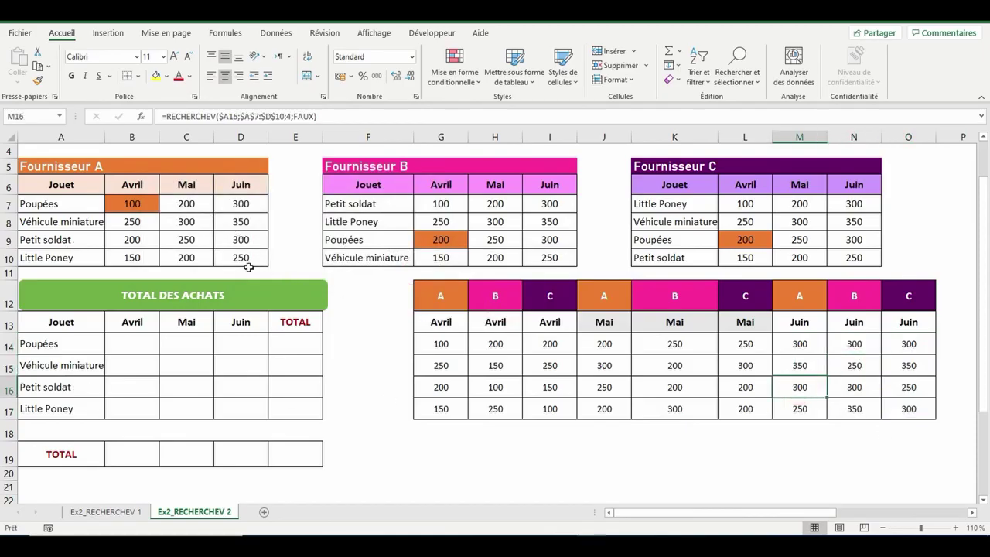
left_click(239, 241)
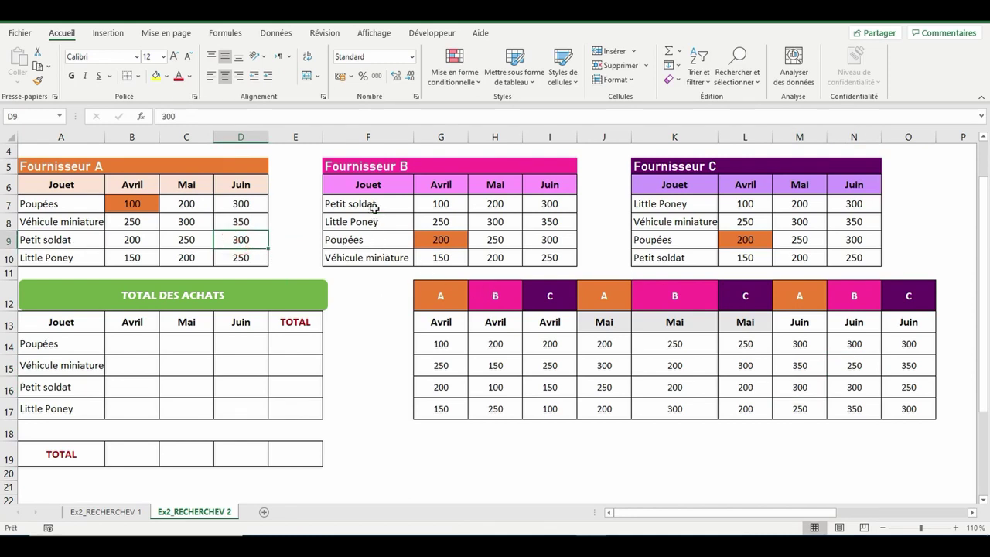
left_click(548, 203)
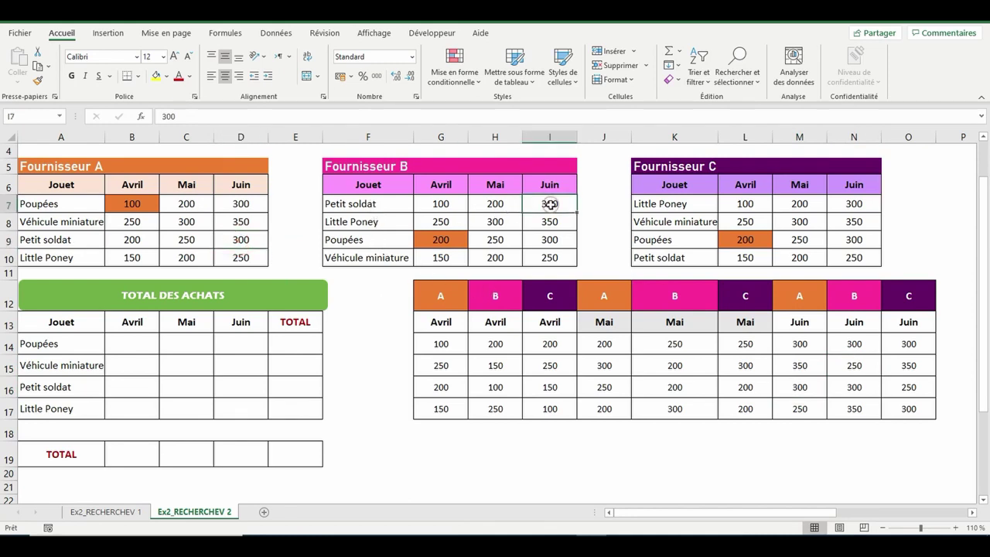
left_click(851, 388)
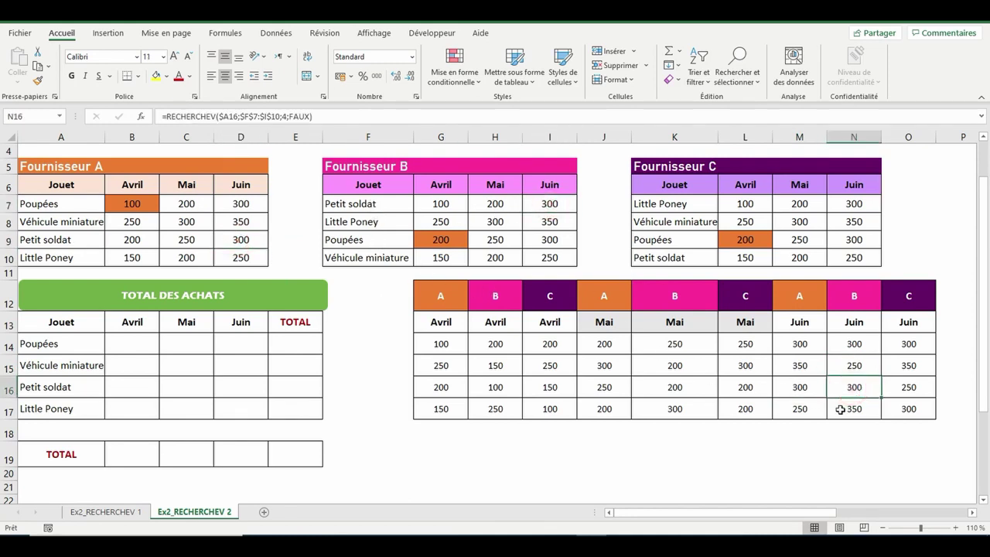
left_click(684, 257)
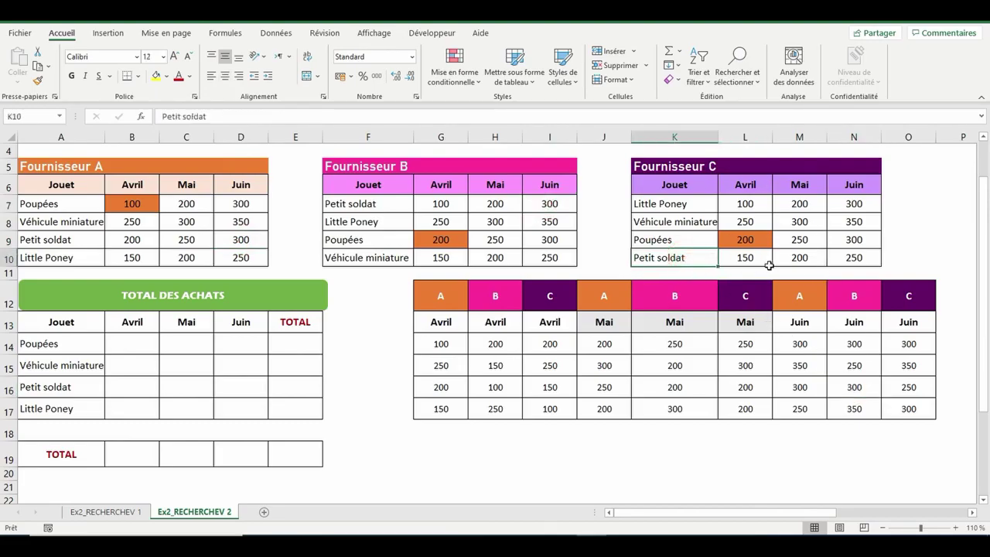
left_click(852, 259)
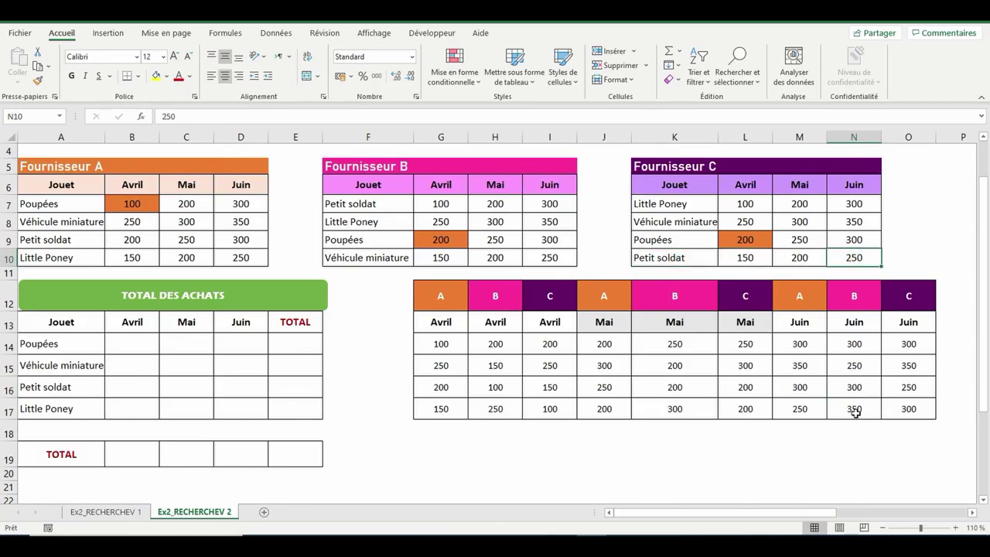
left_click(903, 388)
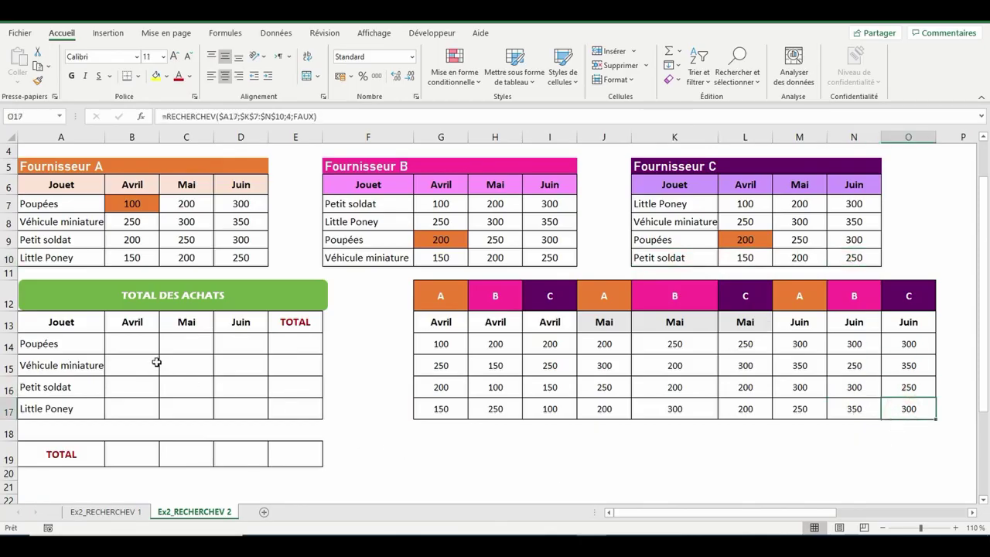
Step: Fill the Avril purchase totals B14:B17 with =SOMME(G14:I14), adding the three suppliers' Avril values for each toy
left_click(132, 347)
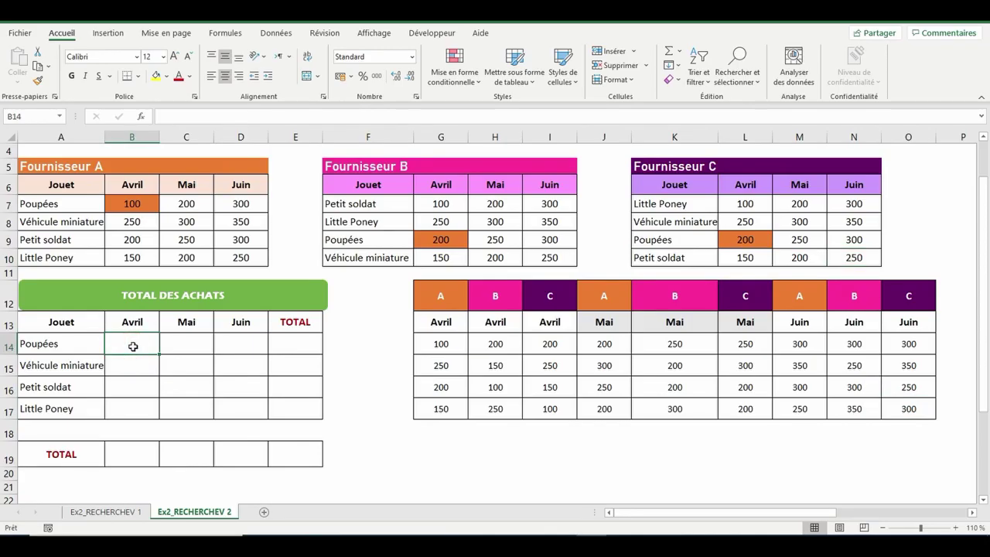
left_click_drag(133, 347, 129, 408)
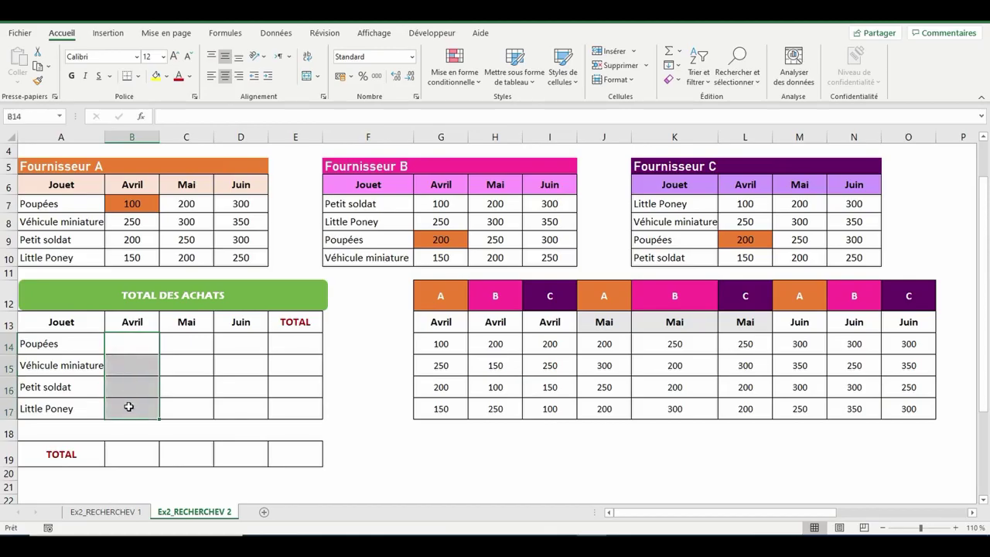
type("=somme(")
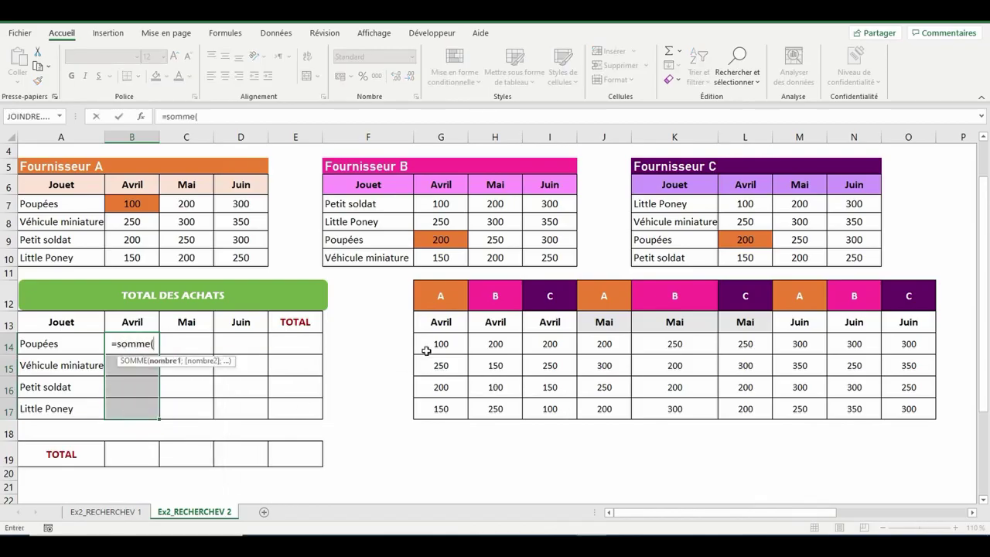
left_click_drag(426, 351, 540, 347)
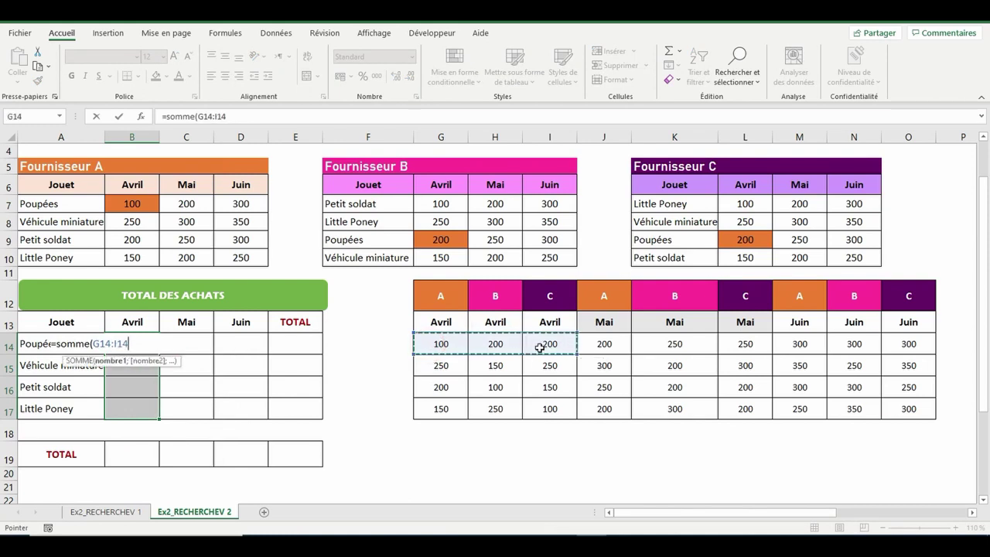
type(")")
key("ctrl+Return")
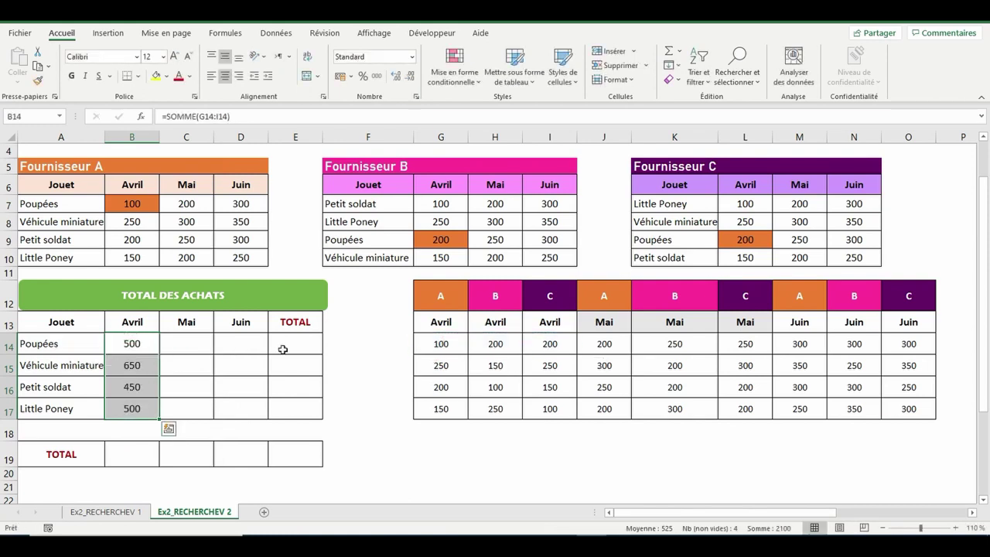
Step: Check the Avril totals against the sums of the suppliers' Avril values in rows 15, 16 and 17
left_click(138, 347)
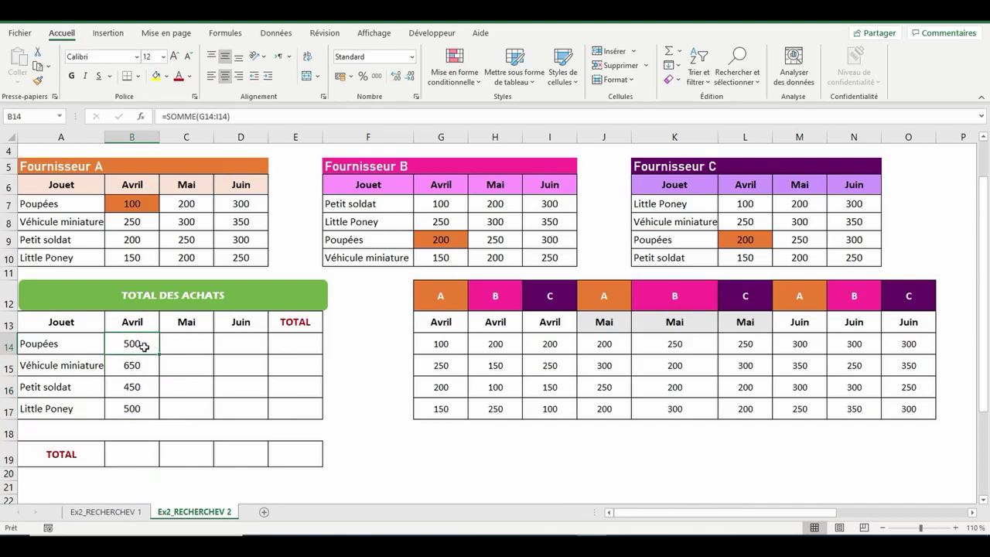
left_click_drag(435, 368, 537, 368)
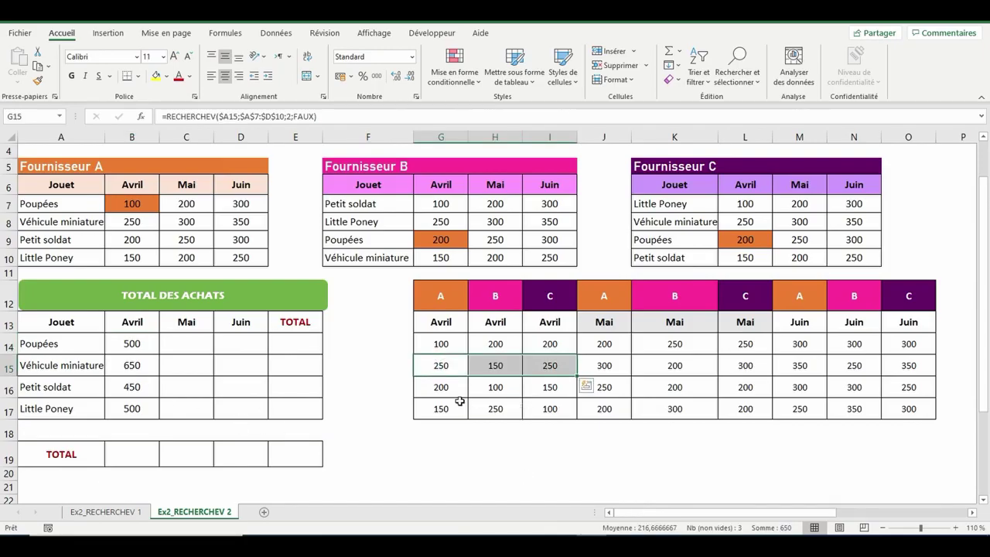
left_click_drag(447, 389, 537, 389)
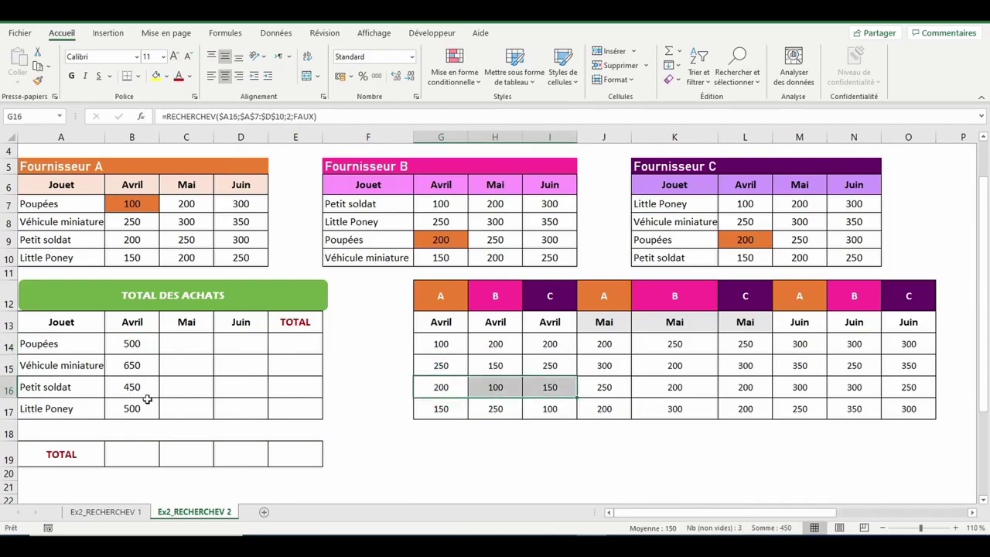
left_click_drag(440, 408, 548, 416)
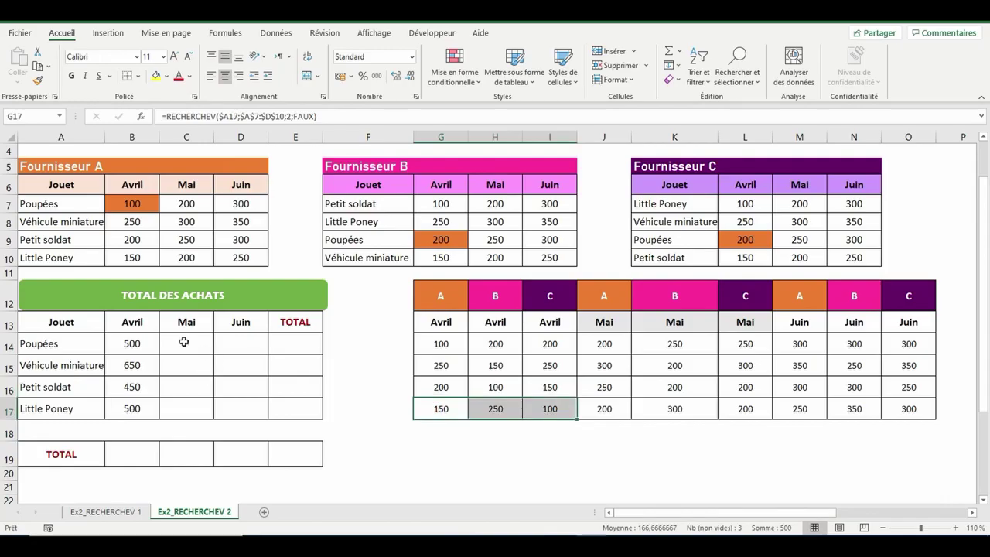
Step: Fill the Mai purchase totals C14:C17 with =SOMME(J14:L14), adding the three suppliers' Mai values for each toy
left_click_drag(184, 342, 185, 409)
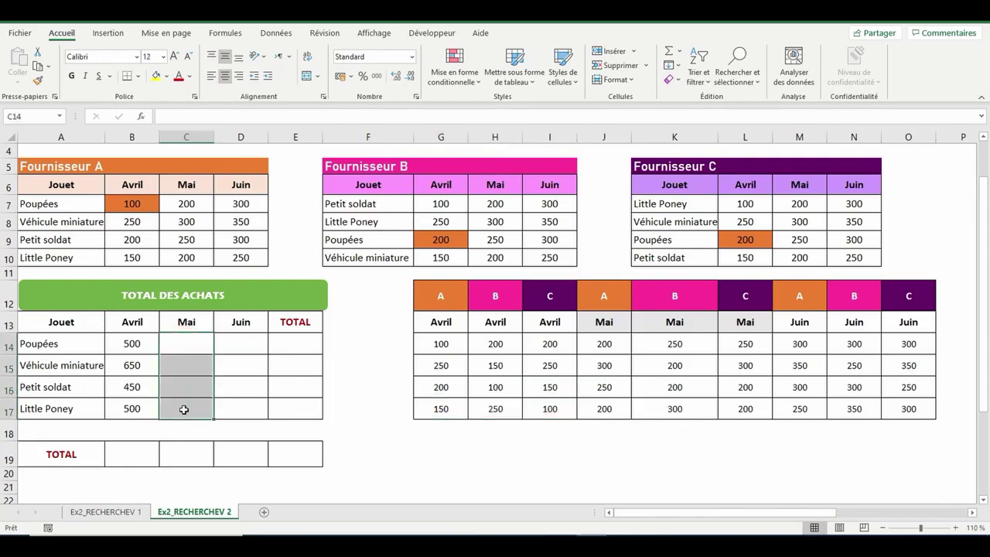
type("=somme(")
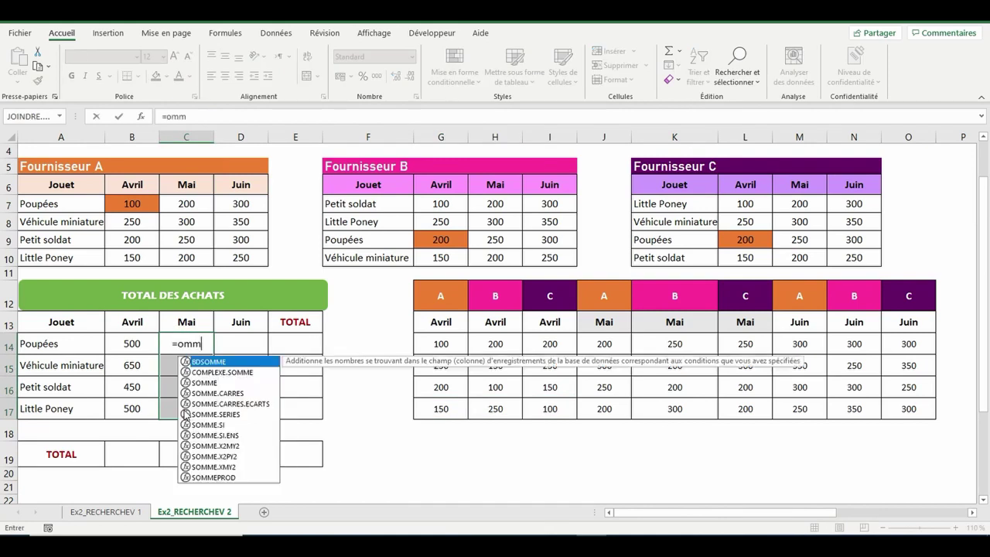
key("BackSpace")
key("BackSpace")
key("BackSpace")
key("BackSpace")
key("BackSpace")
type("somme(")
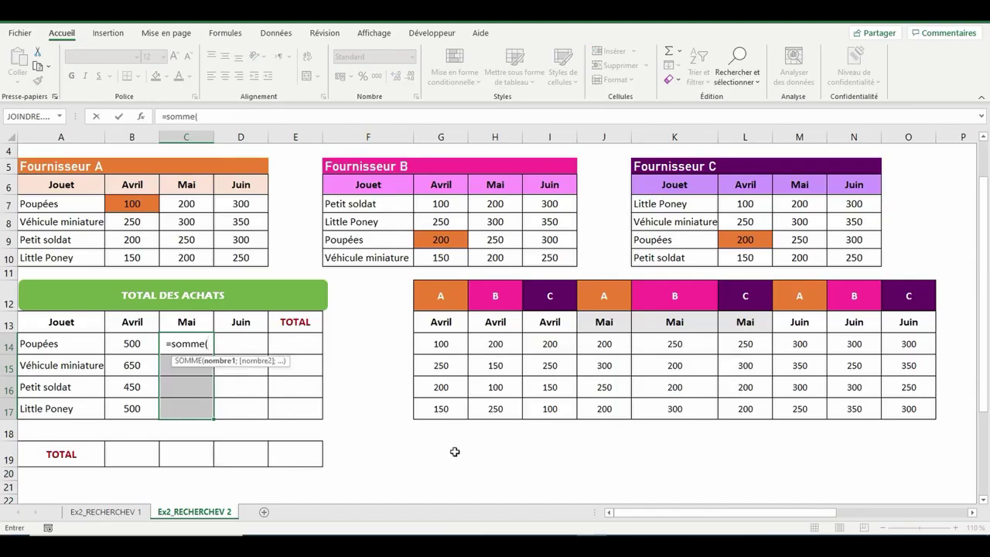
left_click_drag(595, 345, 733, 347)
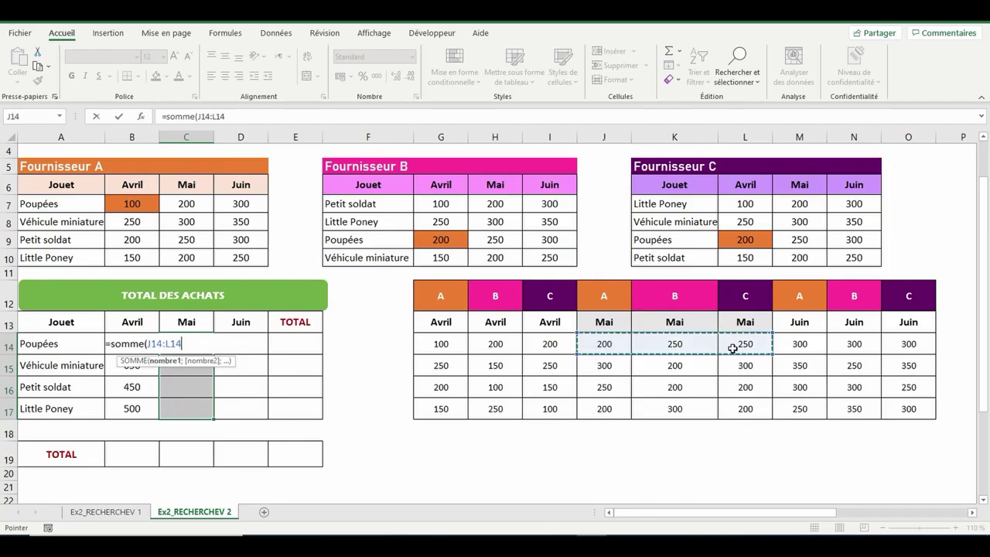
type(")")
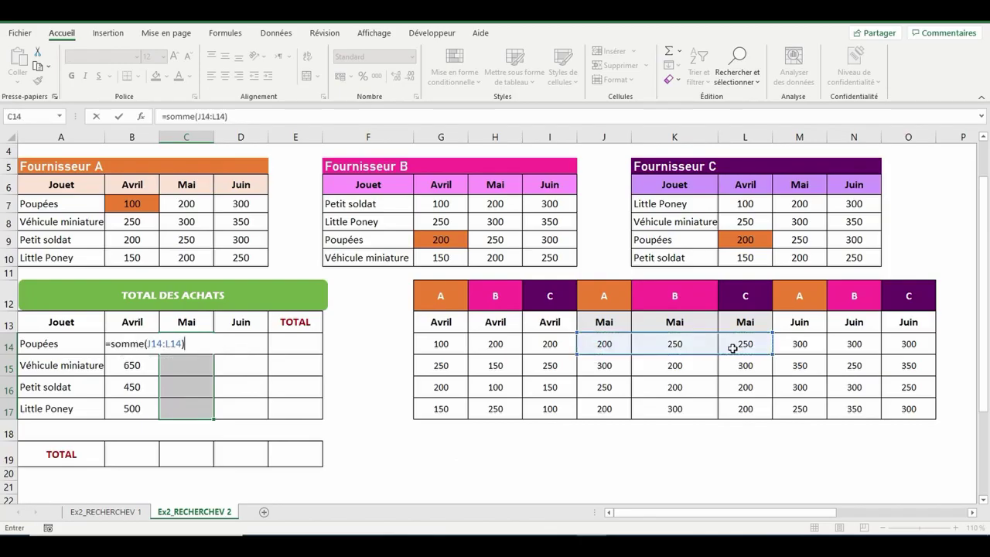
key("ctrl+Return")
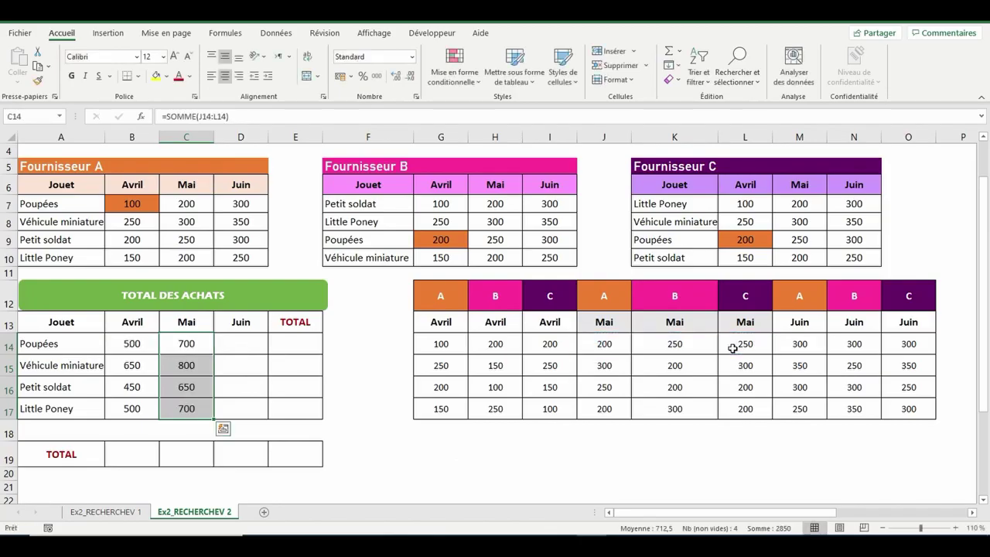
Step: Check the Mai totals for Poupées and Little Poney against the sums of J14:L14 and J17:L17
left_click(173, 345)
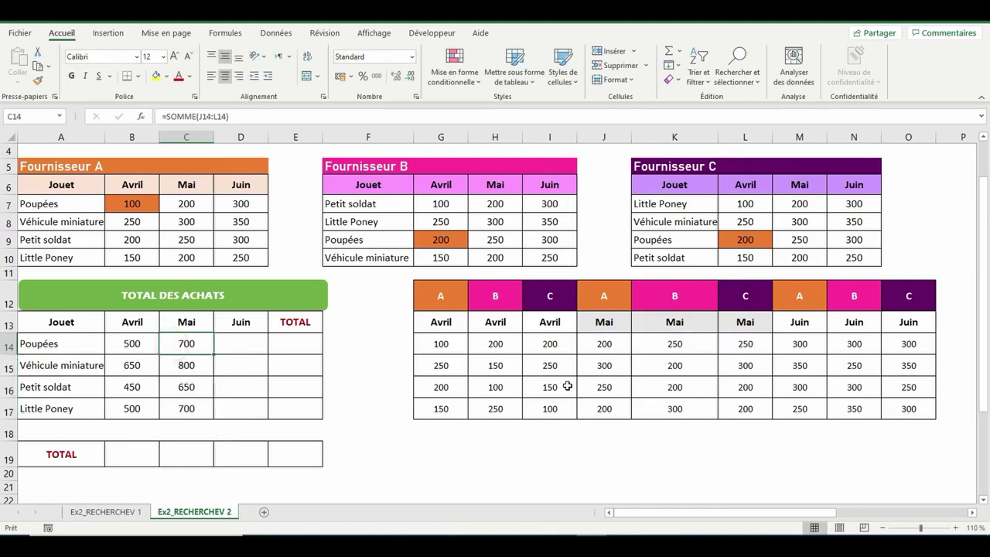
left_click_drag(604, 344, 730, 347)
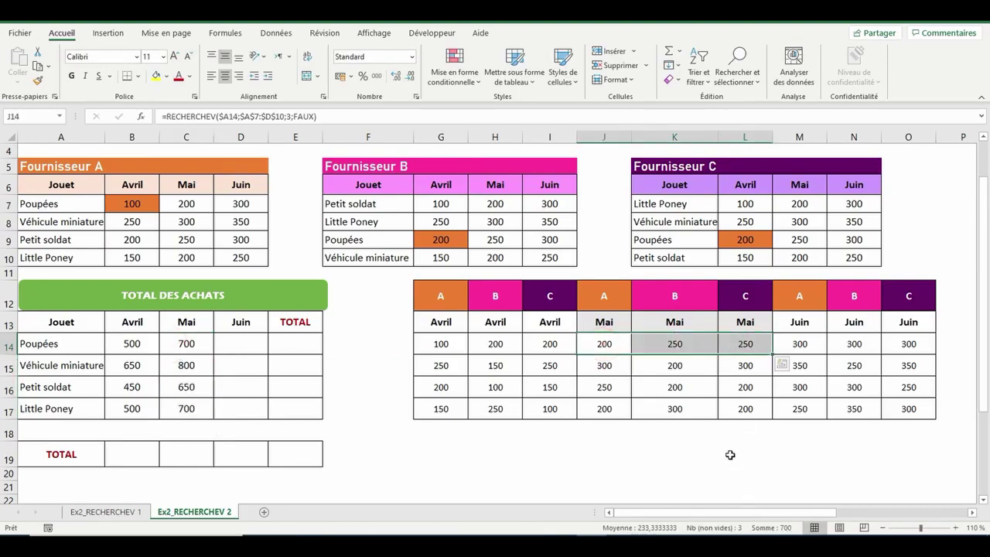
left_click_drag(669, 408, 743, 410)
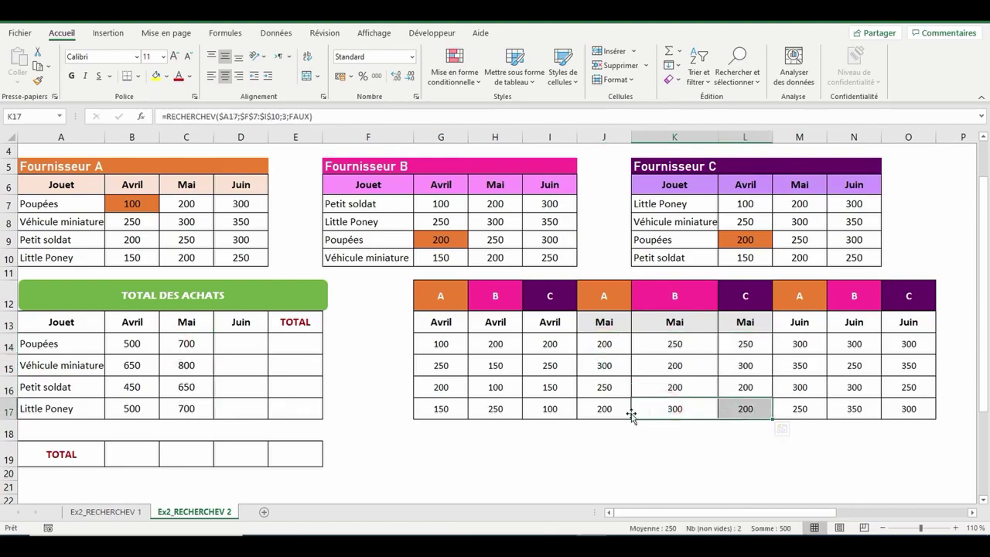
left_click_drag(625, 409, 730, 412)
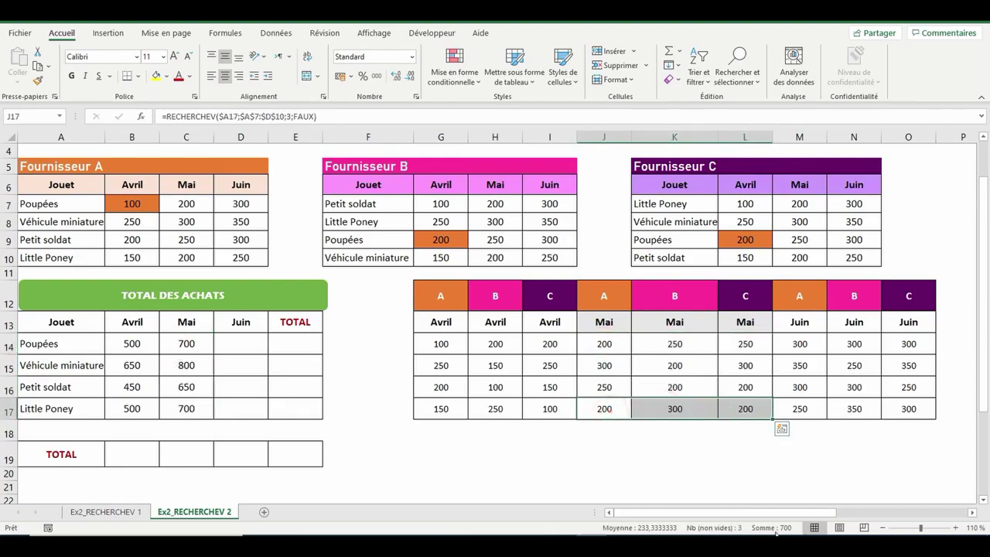
left_click(186, 409)
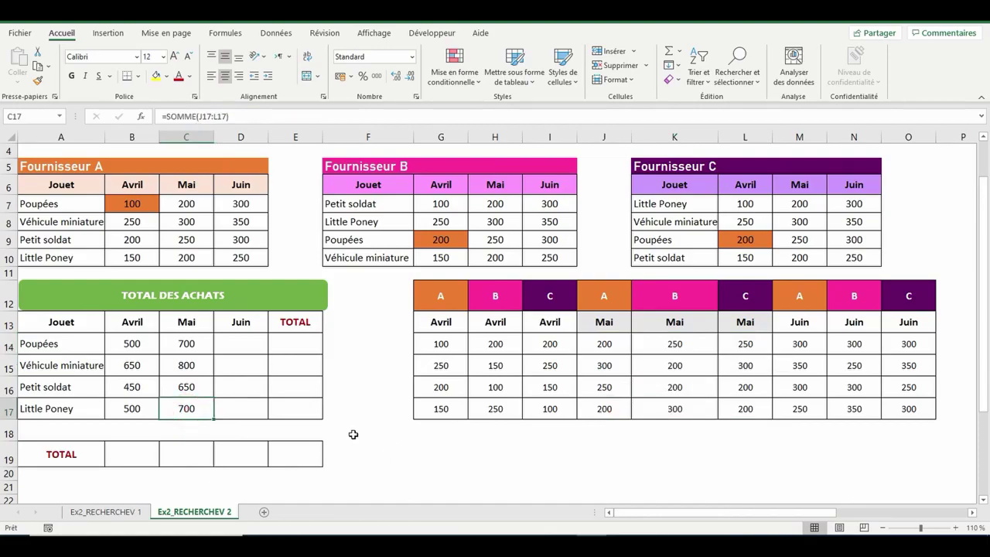
Step: Fill the Juin purchase totals D14:D17 with =SOMME(M14:O14), adding the three suppliers' Juin values for each toy
left_click_drag(233, 345, 233, 411)
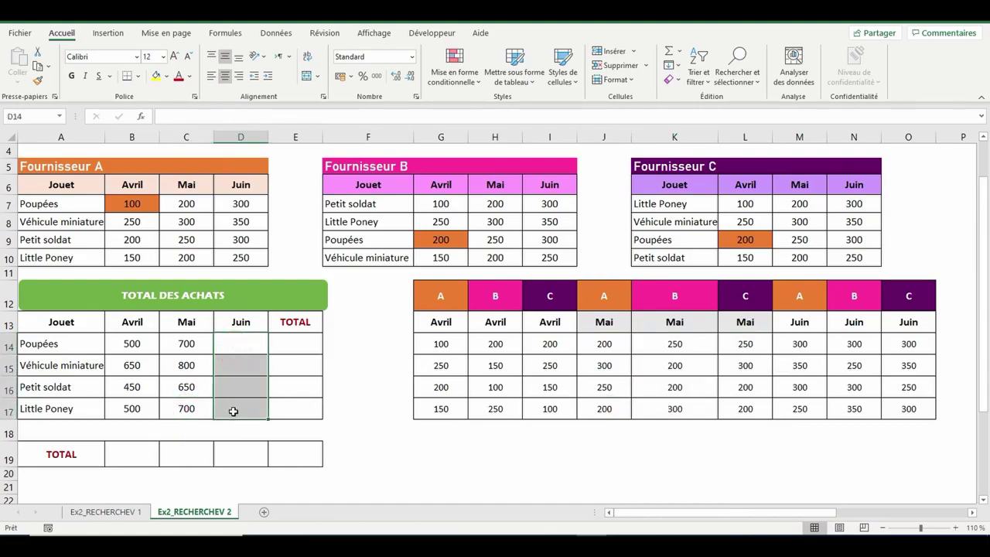
type("=somme(")
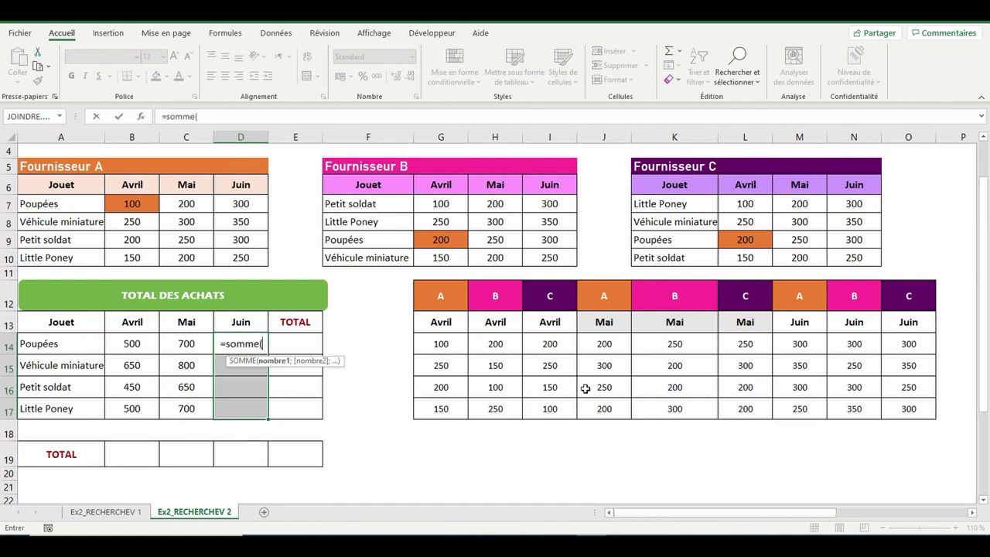
left_click(800, 343)
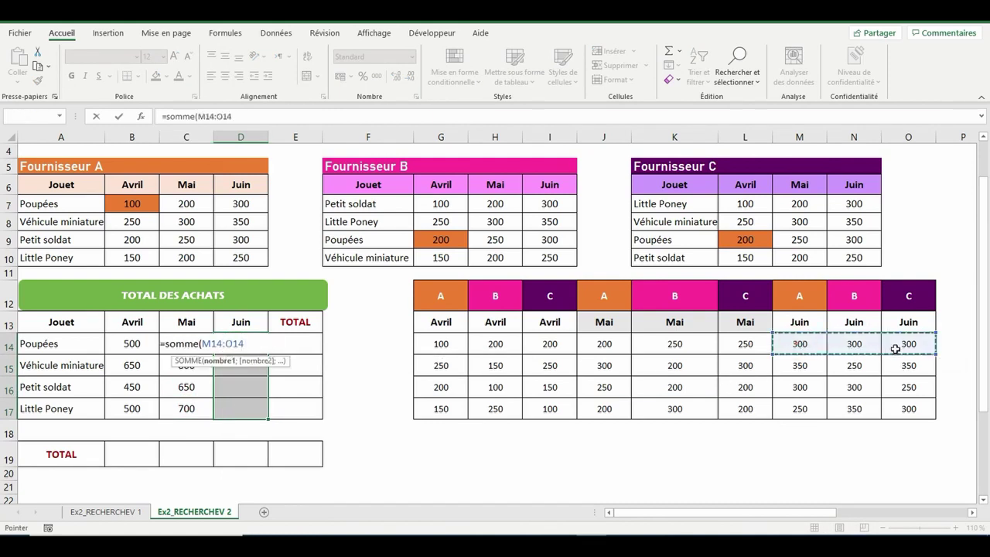
type(")")
key("ctrl+Return")
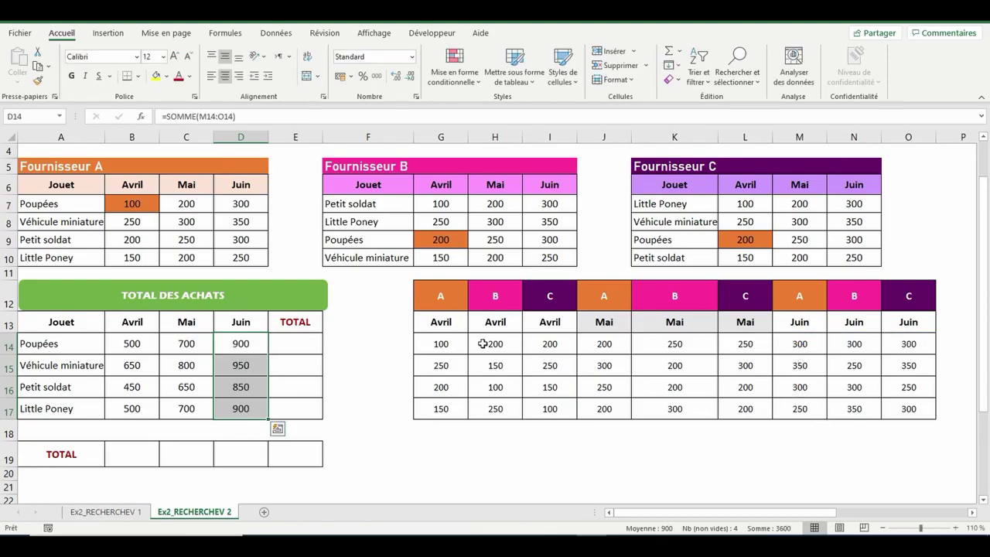
left_click(240, 344)
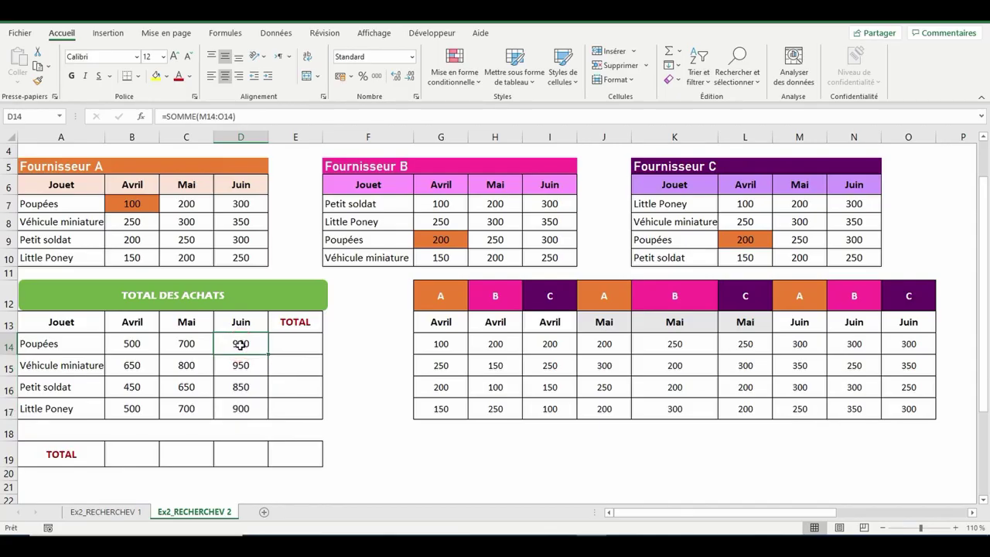
Step: Fill the TOTAL column E14:E17 with AutoSum over the three months, and check the Poupées total against B14:D14
left_click_drag(290, 342, 285, 407)
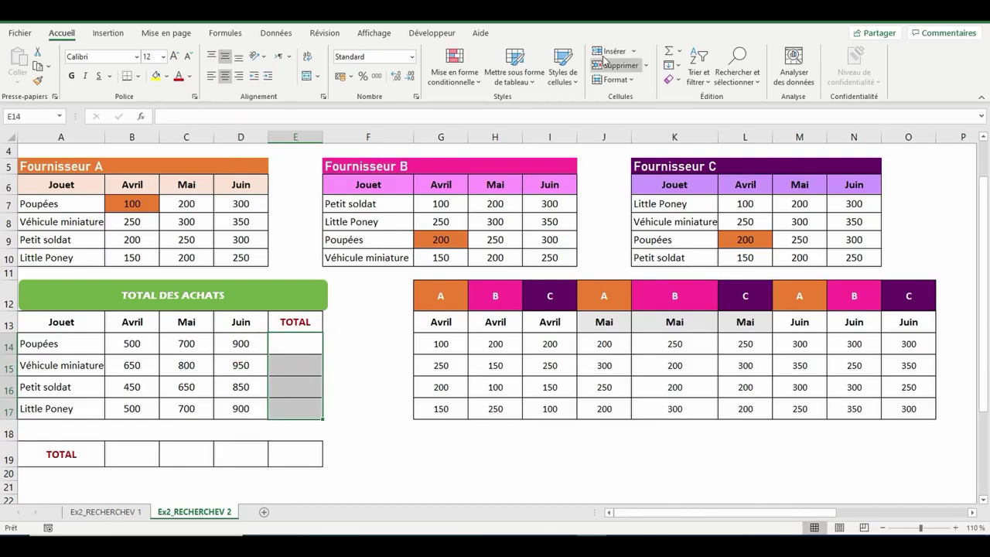
left_click(666, 52)
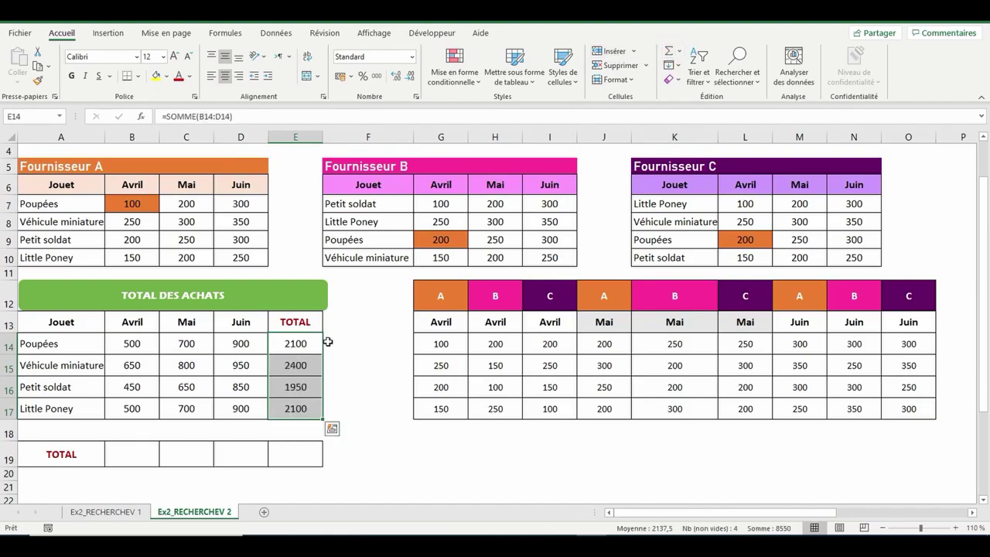
left_click_drag(139, 343, 236, 346)
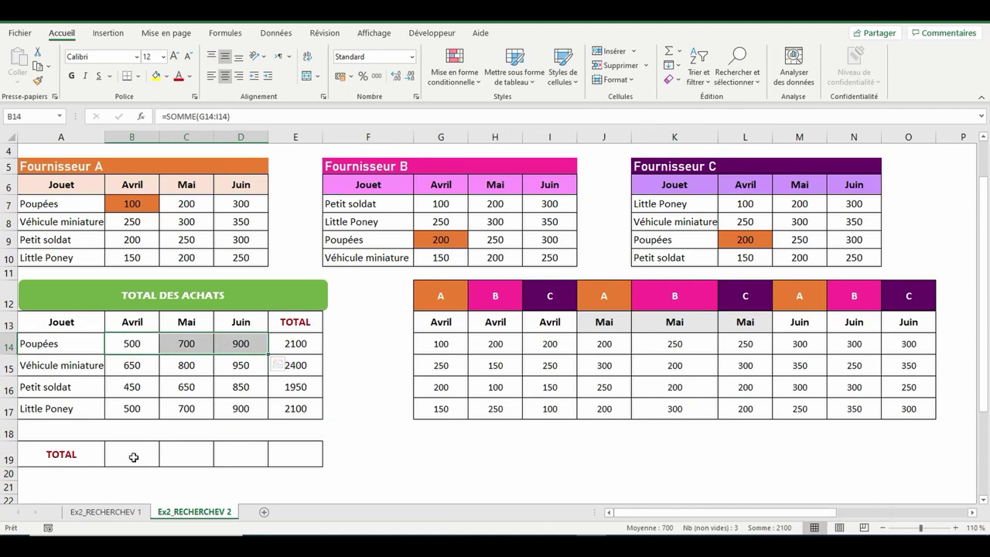
Step: Fill the TOTAL row B19:E19 with AutoSum, correcting the range to rows 14 to 17 with =SOMME(B14:B17)
left_click_drag(133, 455, 284, 454)
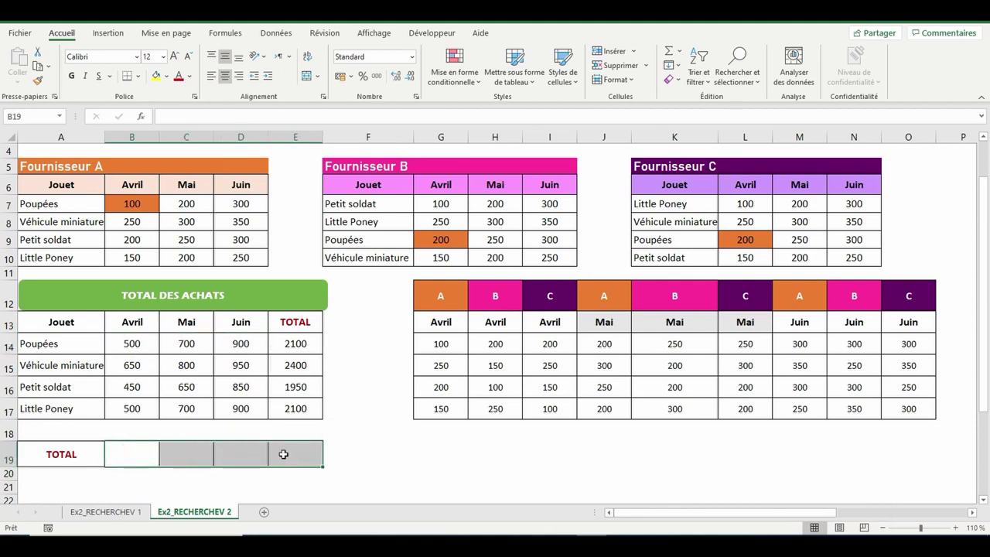
left_click(668, 54)
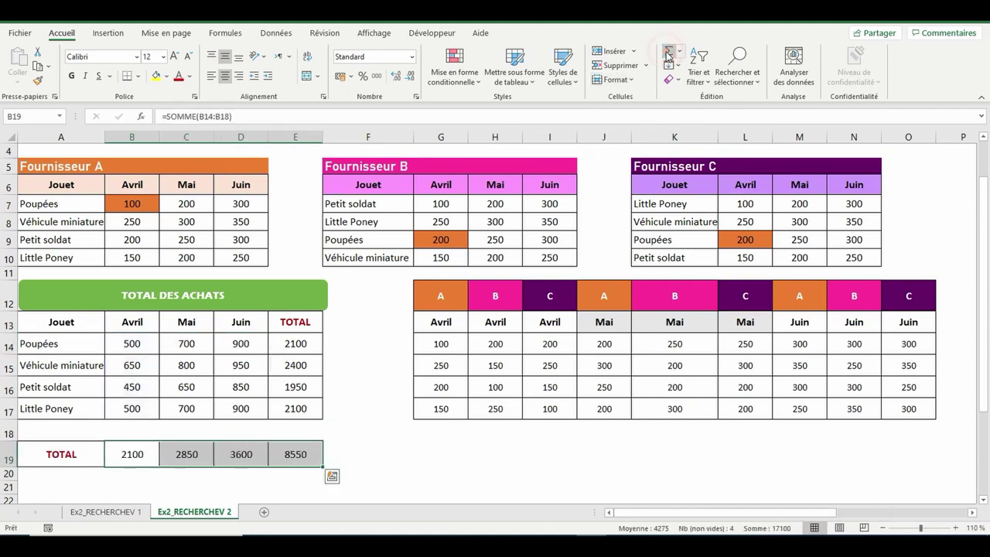
left_click(199, 116)
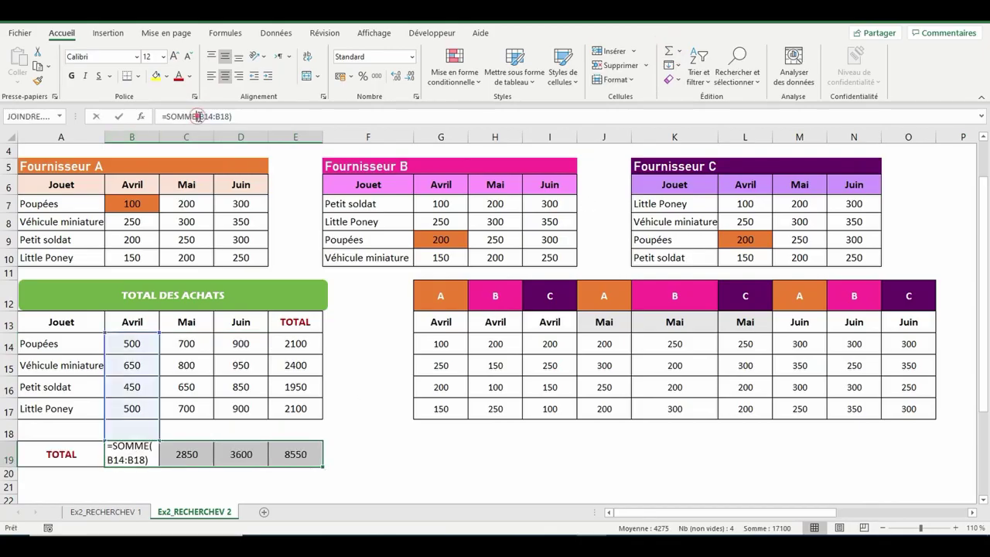
left_click_drag(198, 116, 231, 117)
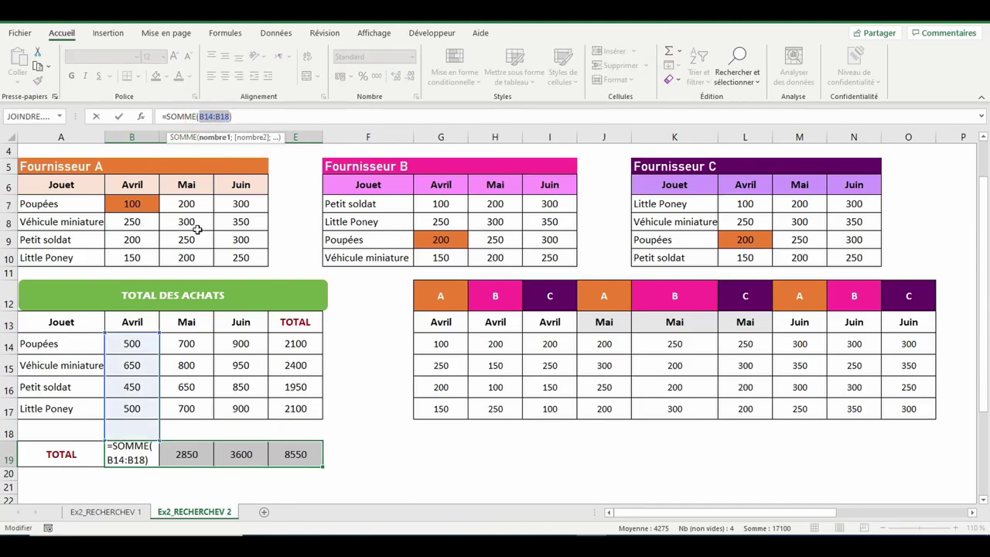
left_click_drag(132, 343, 133, 407)
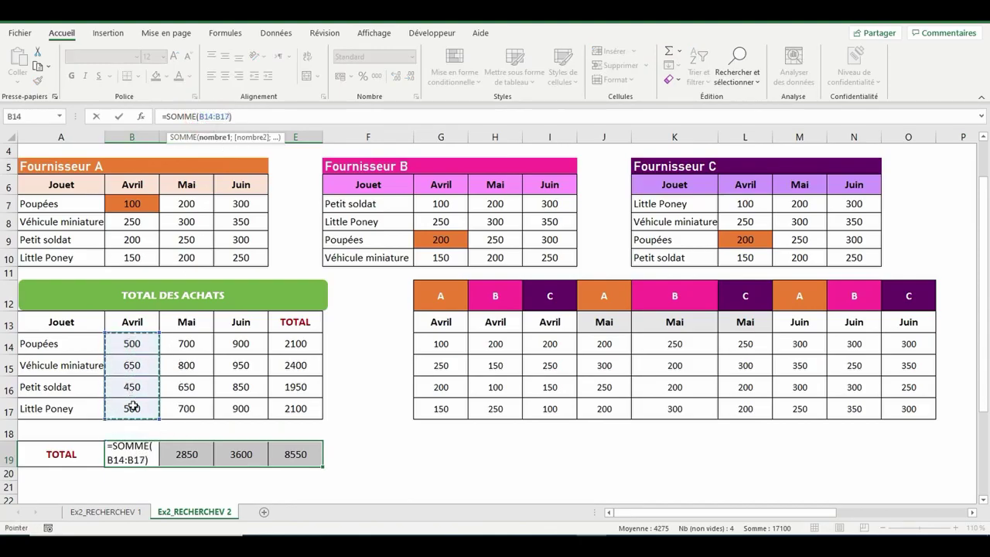
key("ctrl+Return")
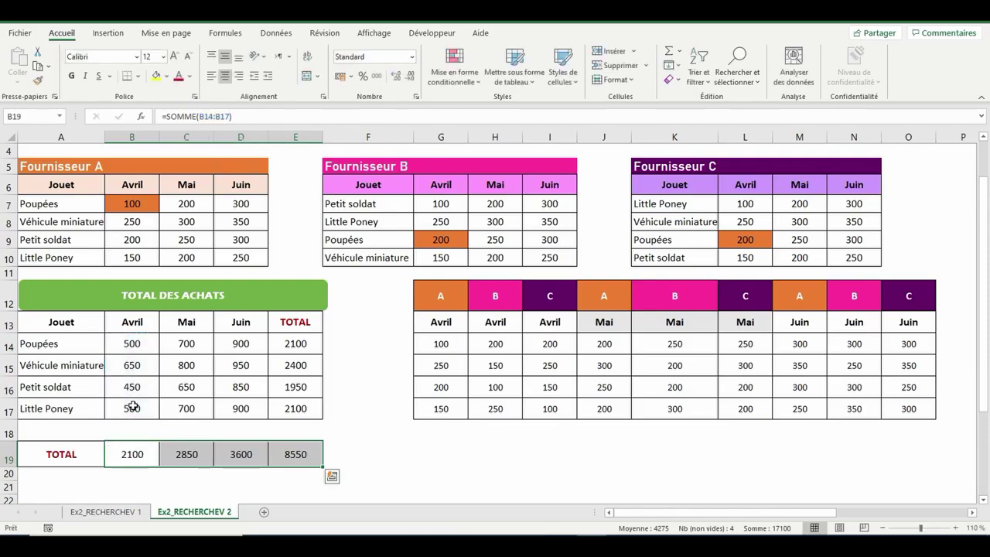
Step: Check the Avril total and the grand total against the sums of B14:B17 and E14:E17
left_click_drag(129, 342, 125, 410)
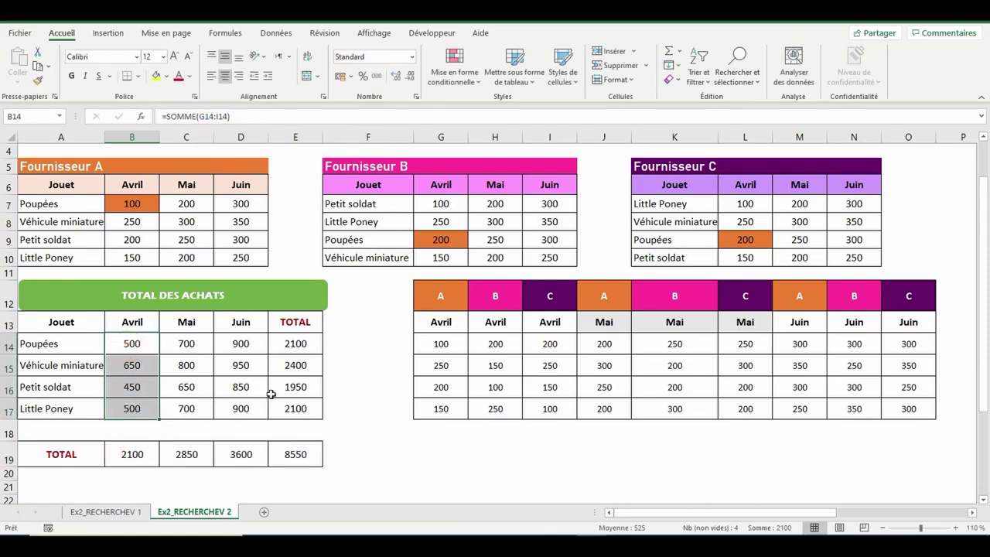
left_click_drag(298, 343, 294, 409)
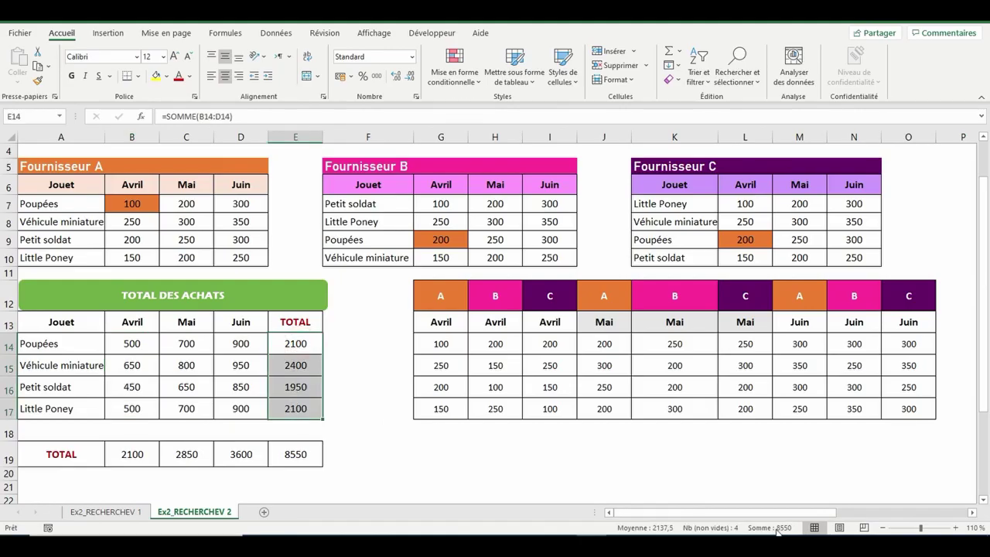
left_click(298, 458)
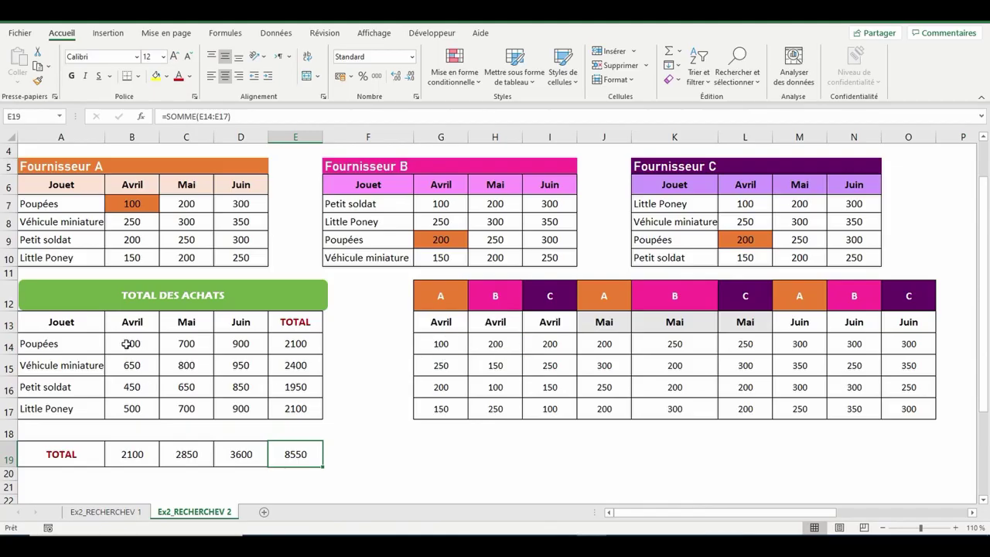
Step: Replace the G14:I14 range in B14's SOMME with supplier A's lookup from G14, RECHERCHEV($A14;$A$7:$D$10;2;FAUX)
left_click(441, 346)
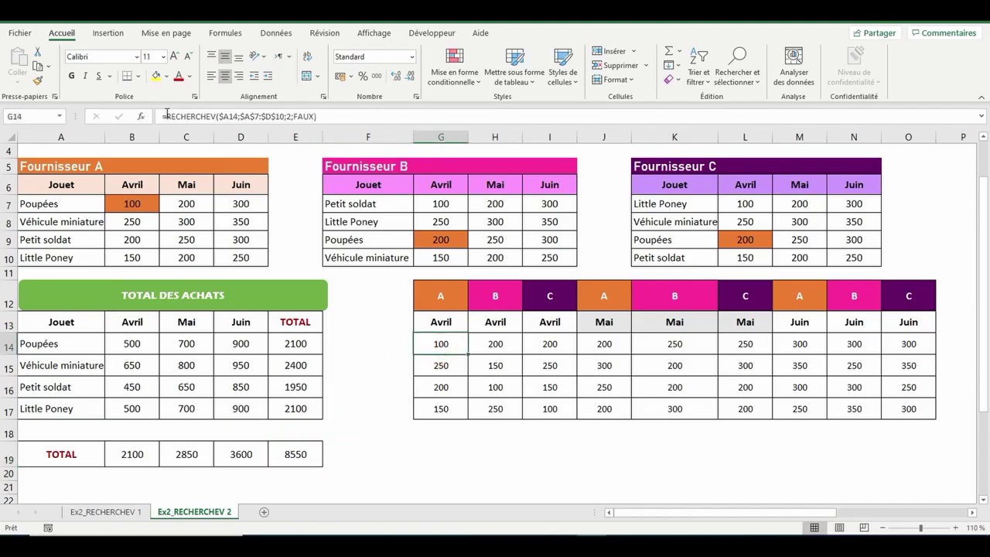
left_click_drag(165, 116, 317, 116)
key("ctrl+c")
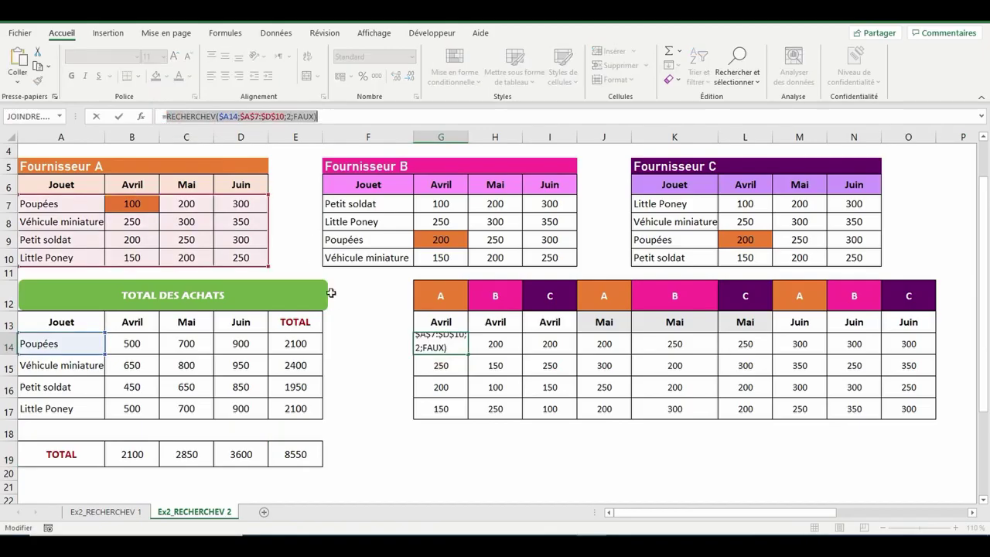
key("Escape")
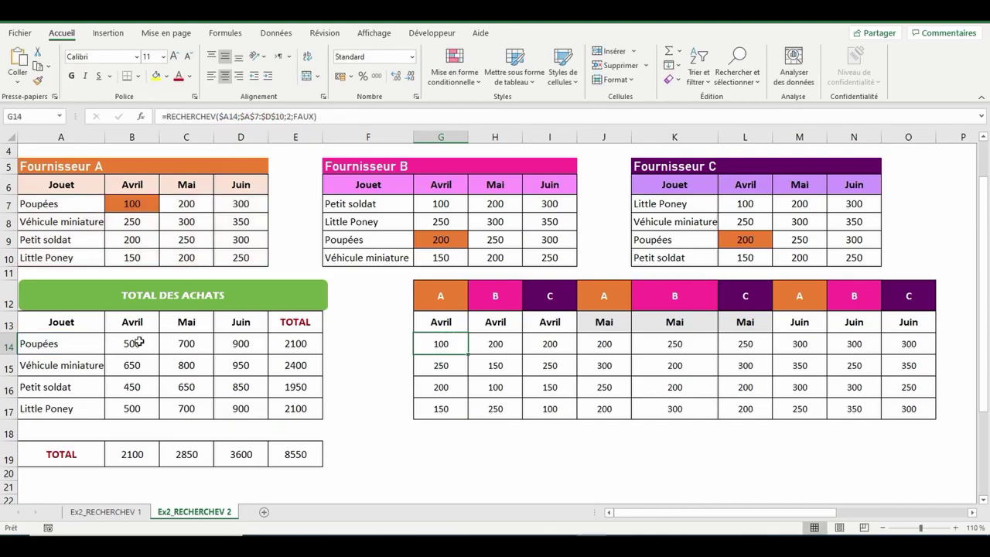
left_click(139, 342)
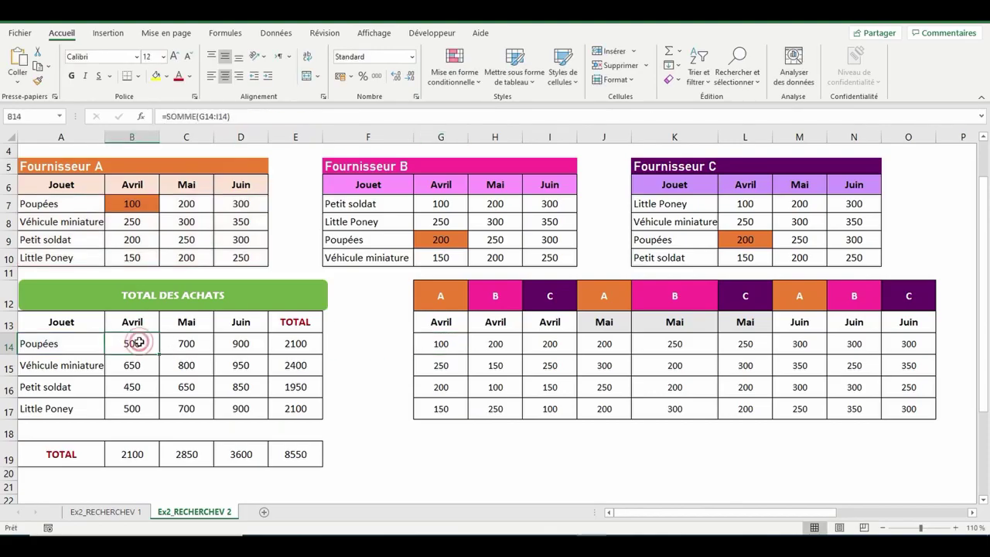
left_click(201, 116)
left_click_drag(221, 117, 230, 118)
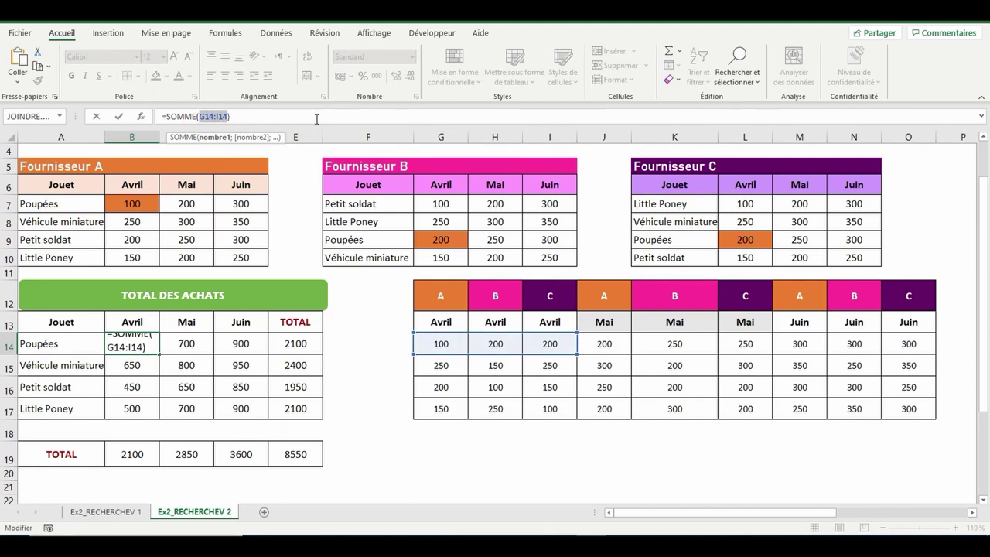
key("ctrl+v")
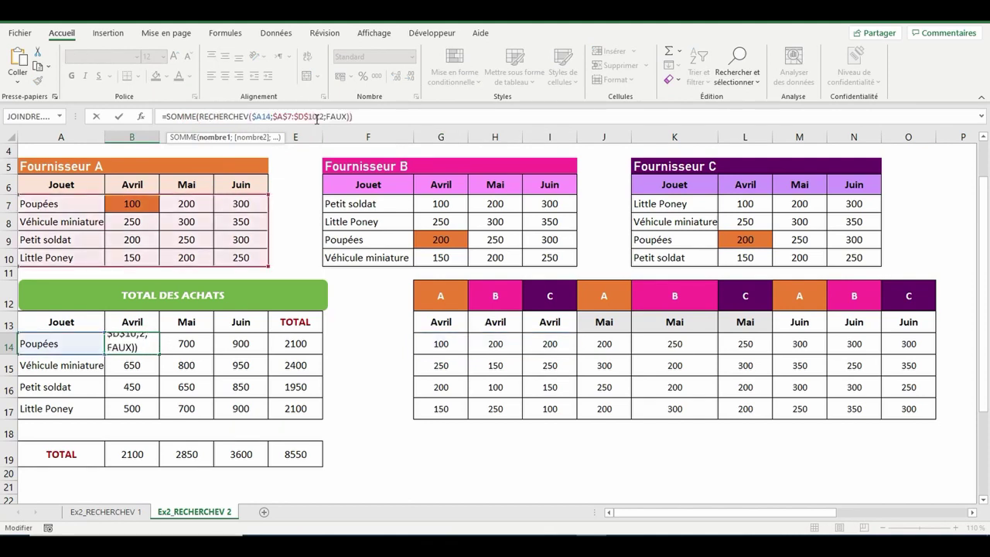
key("Return")
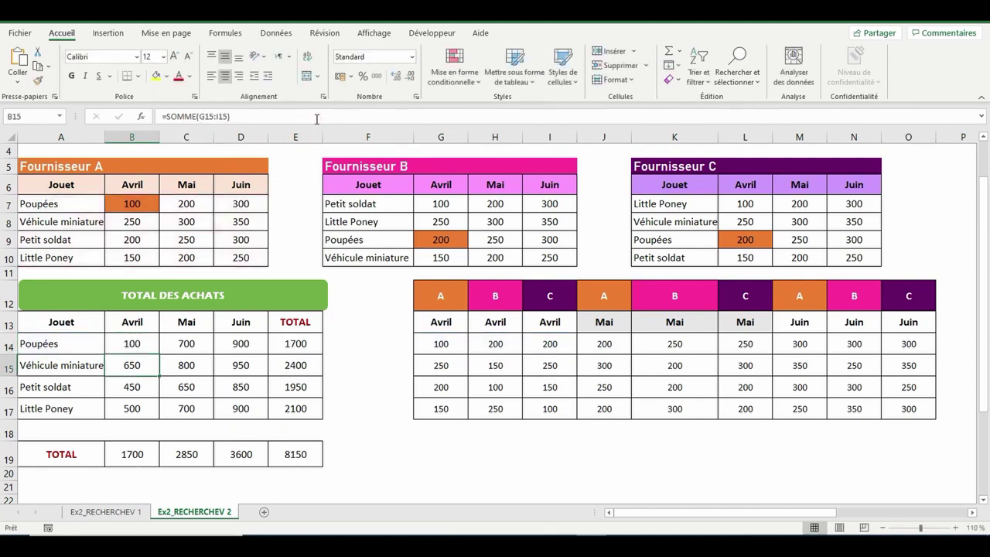
Step: Add supplier B's lookup from H14, RECHERCHEV($A14;$F$7:$I$10;2;FAUX), as the second argument of B14's SOMME
left_click(493, 342)
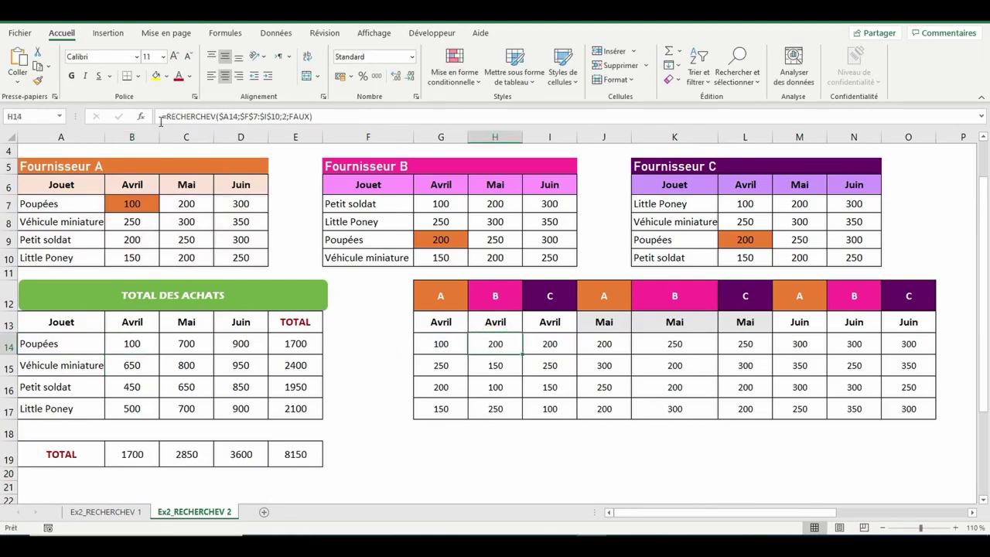
left_click_drag(169, 116, 316, 117)
key("ctrl+c")
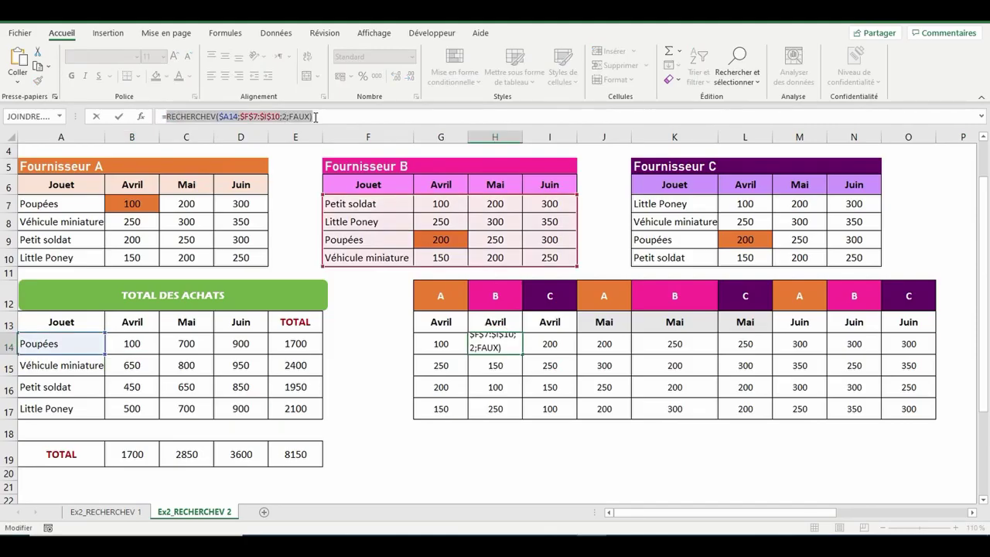
key("Escape")
left_click(132, 341)
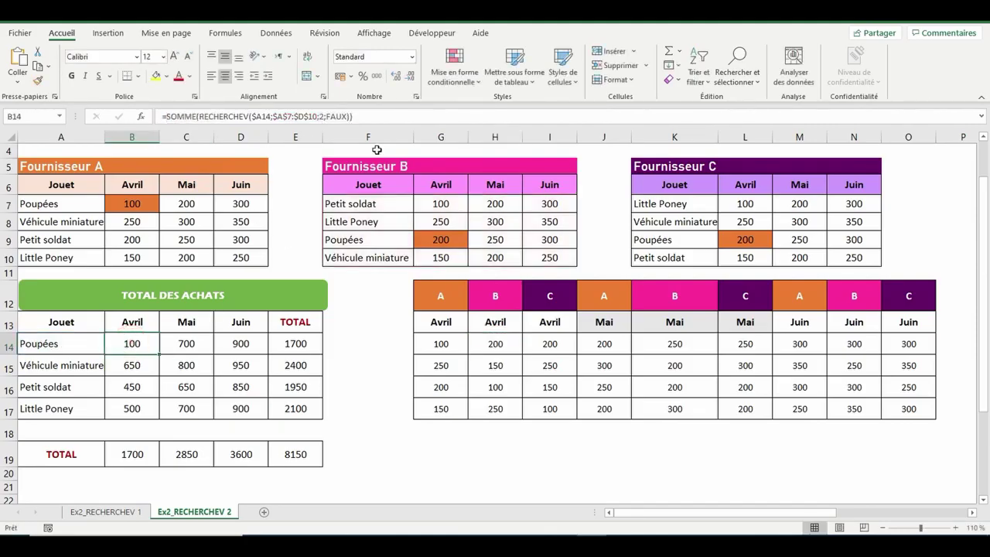
left_click(353, 116)
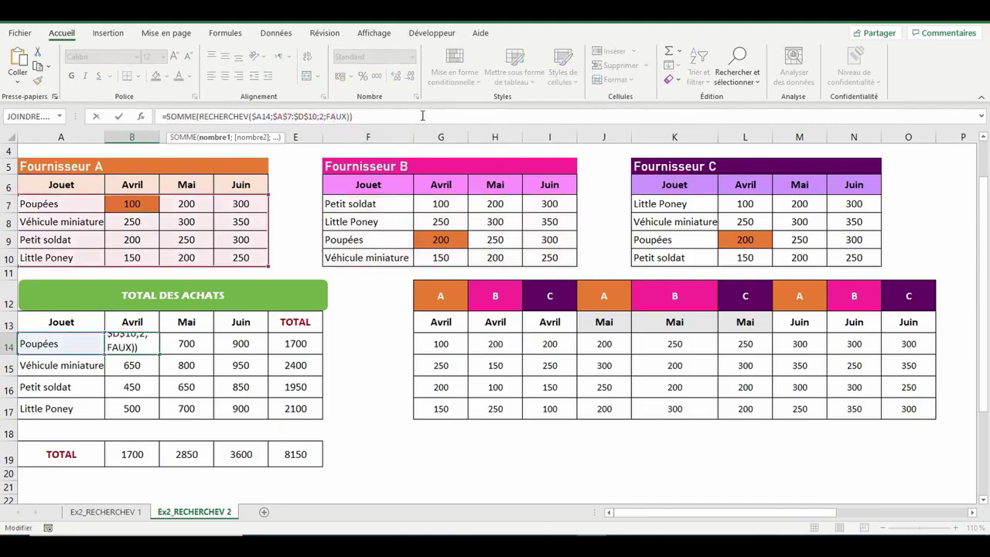
type(";")
key("ctrl+v")
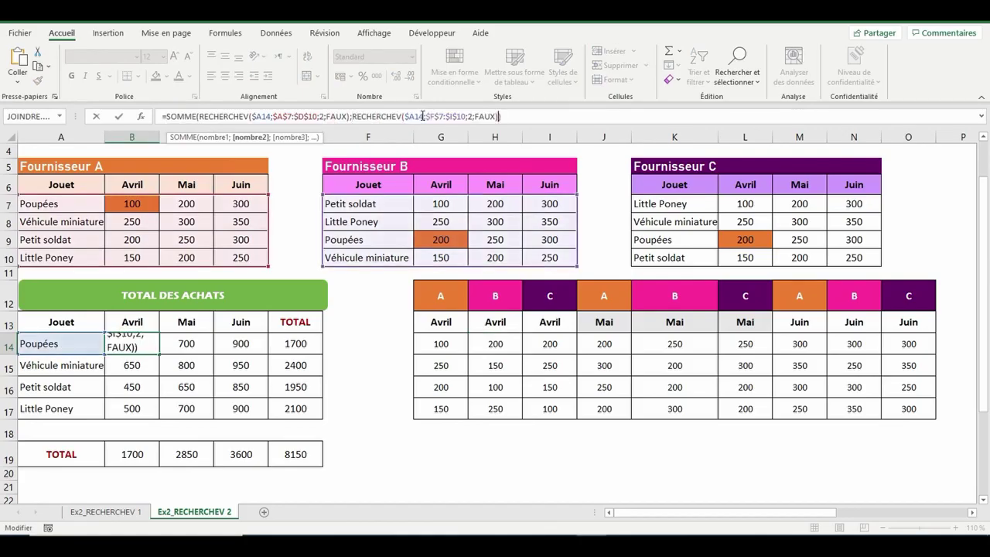
key("Return")
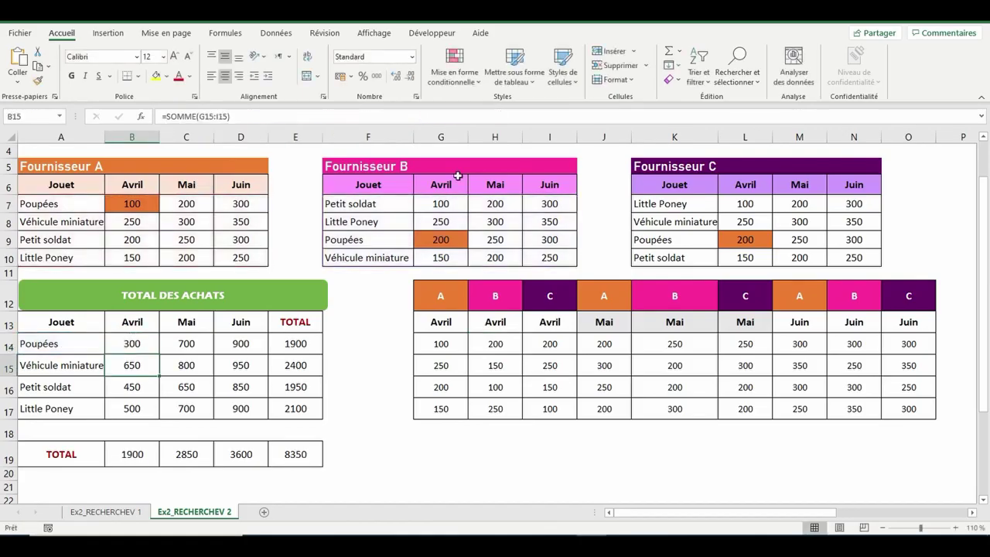
Step: Add supplier C's lookup from I14, RECHERCHEV($A14;$K$7:$N$10;2;FAUX), as the third argument of B14's SOMME
left_click(549, 342)
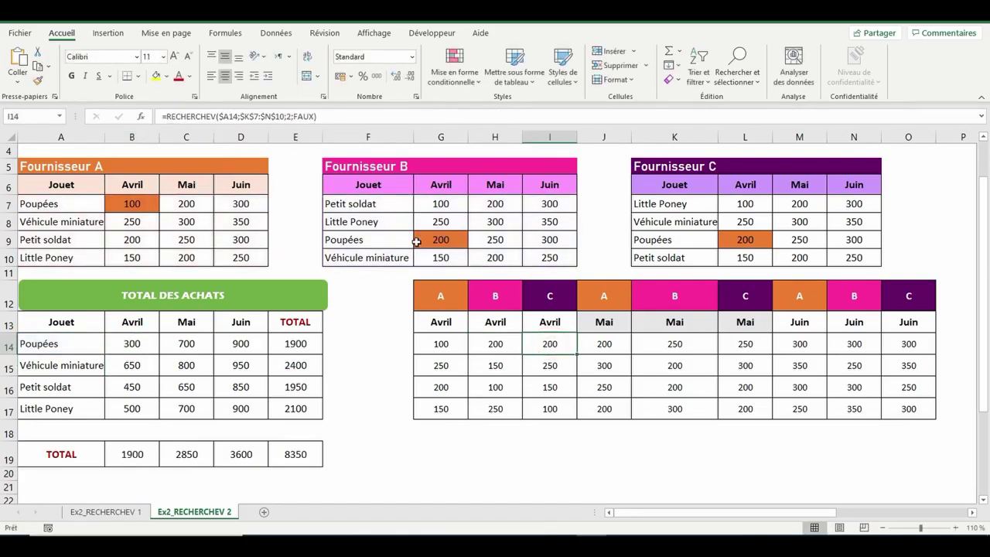
left_click_drag(168, 115, 320, 113)
key("Escape")
left_click(138, 340)
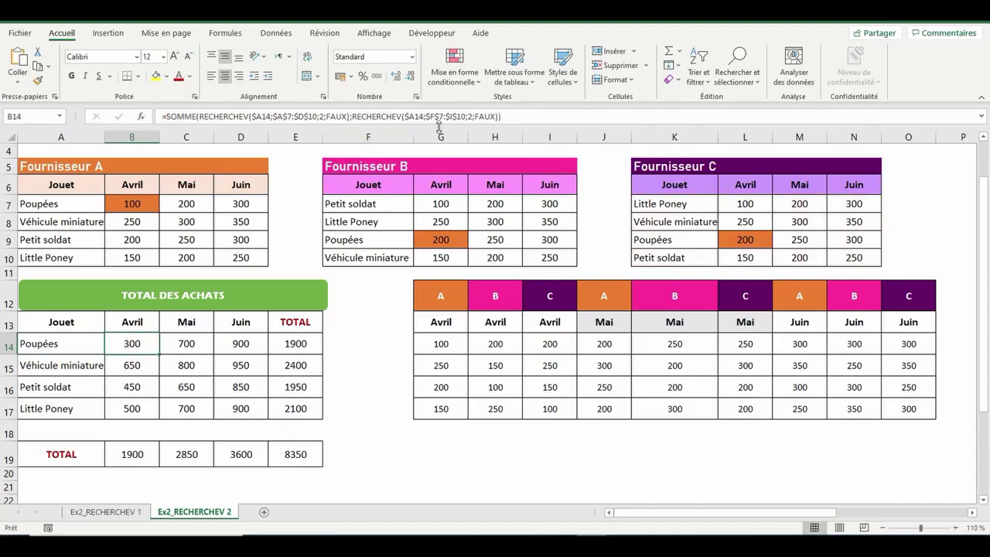
left_click(499, 116)
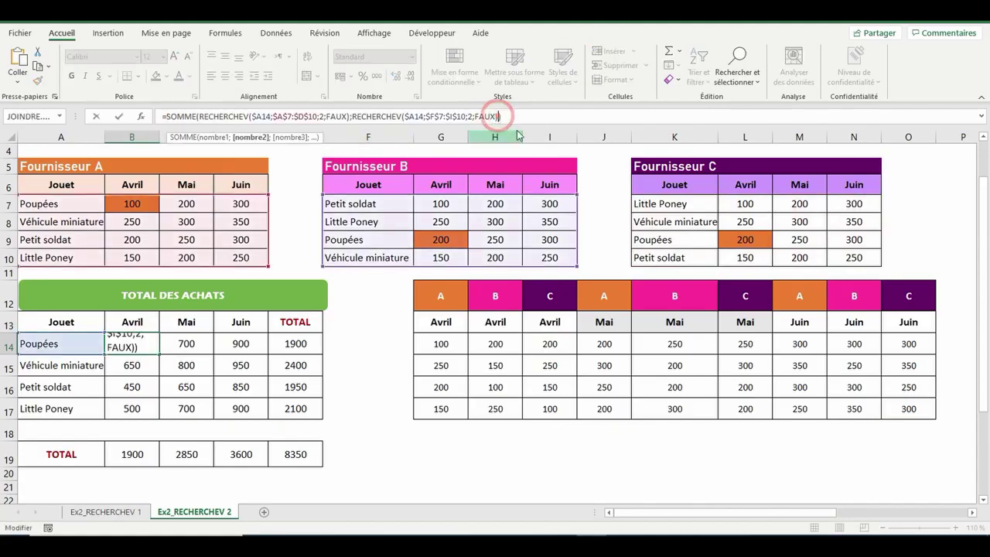
type(";")
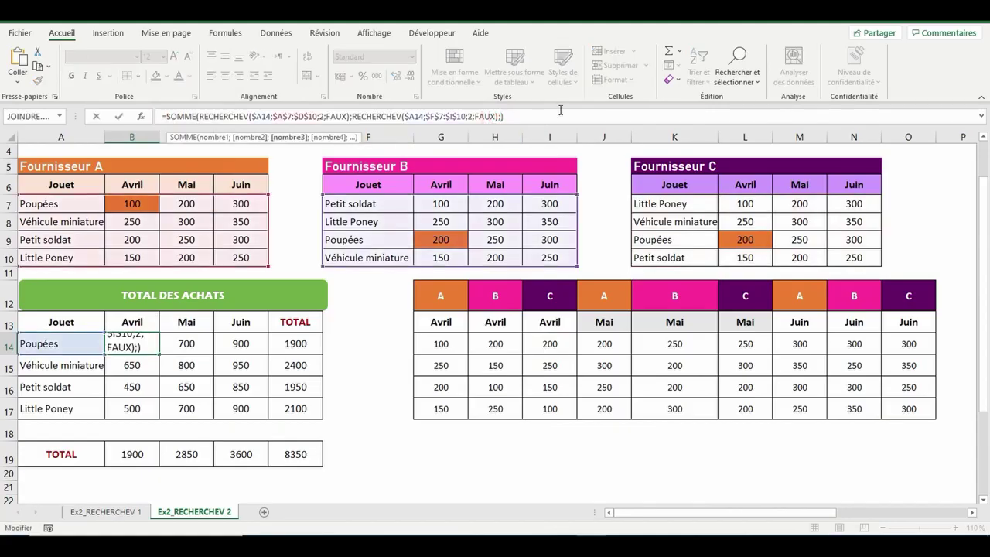
type("RECHERCHEV($A14;$K$7:$N$10;2;FAUX)")
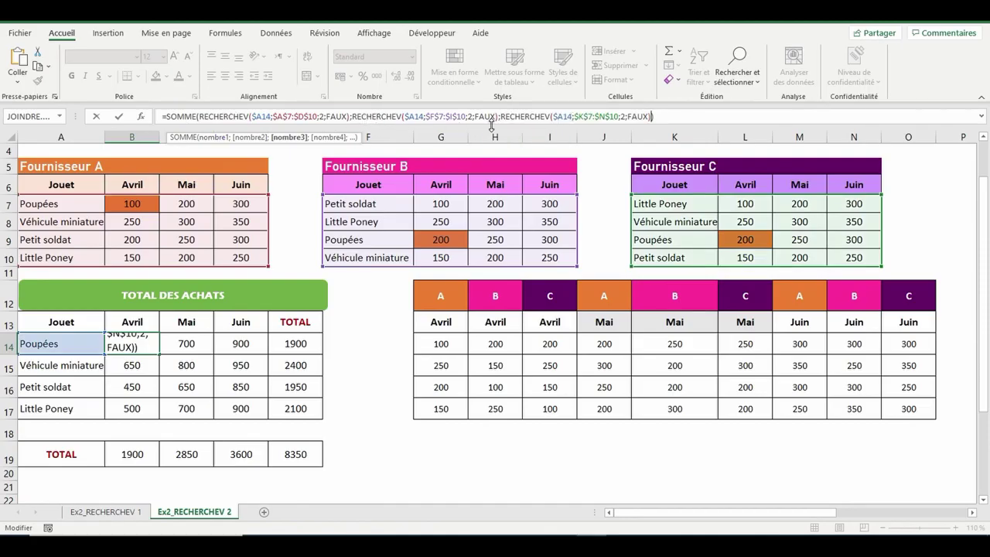
key("Return")
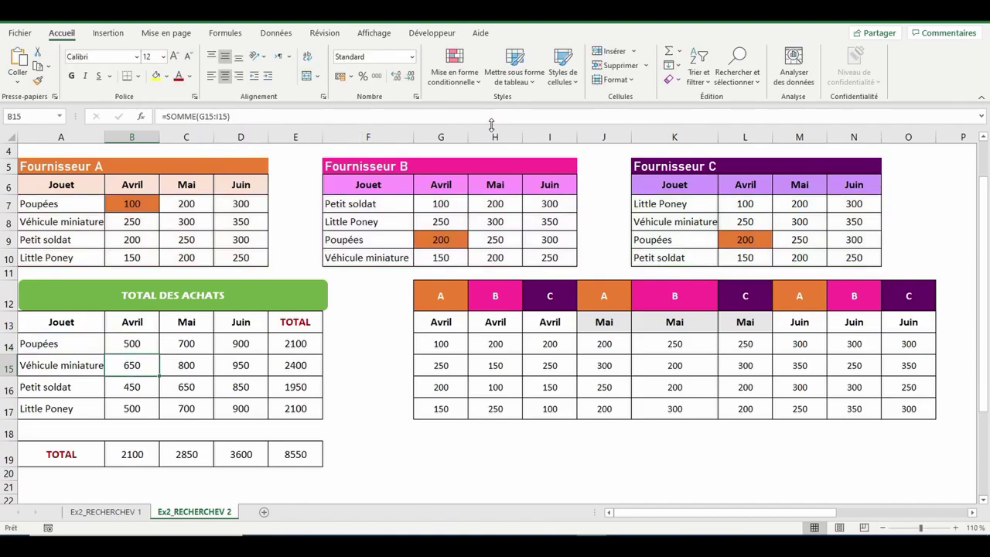
Step: Copy the nested SOMME and RECHERCHEV formula from B14 down to B17 for the remaining toys
left_click(129, 342)
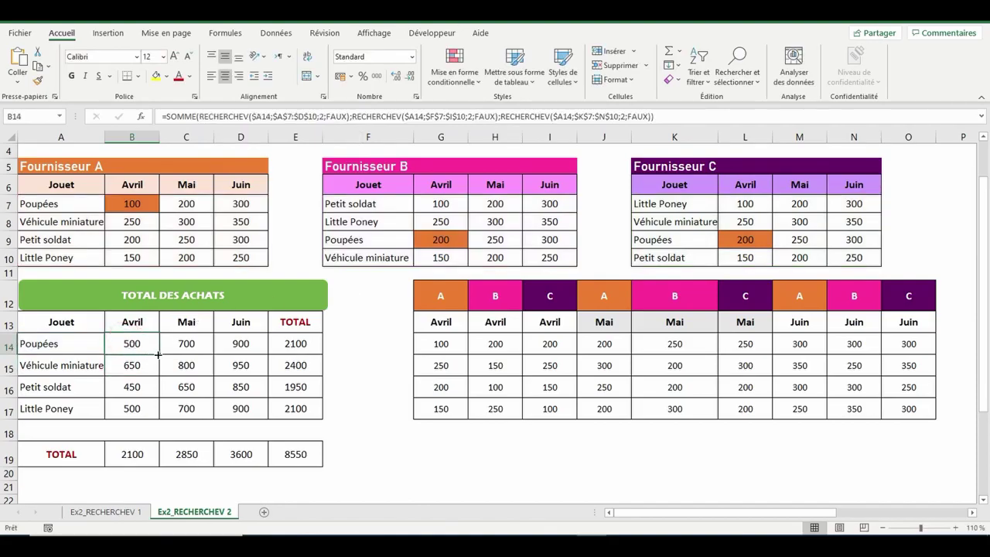
left_click_drag(157, 352, 160, 417)
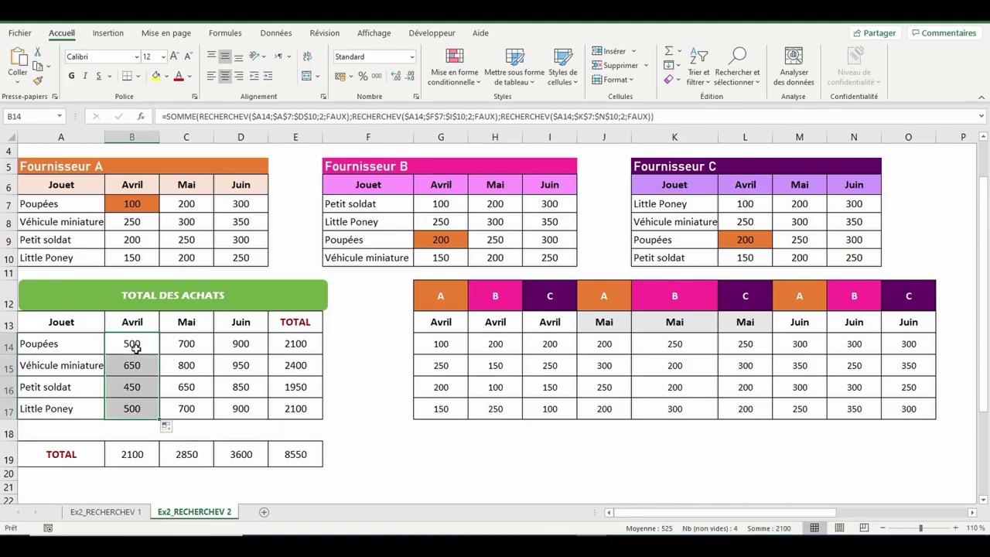
left_click_drag(135, 348, 133, 410)
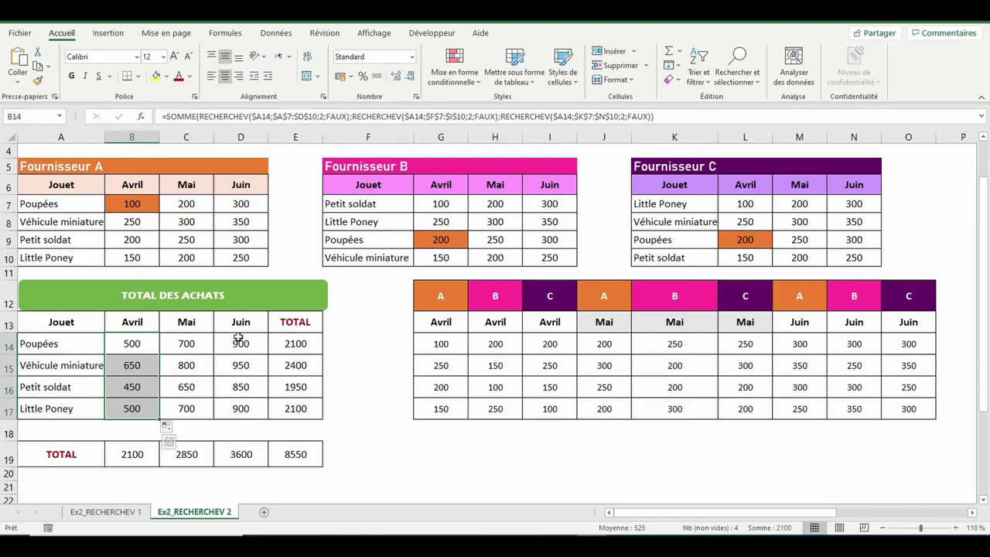
Step: Enter =COLONNE(B13) in B18 and copy it across to D18 to get each month's column number
left_click(129, 435)
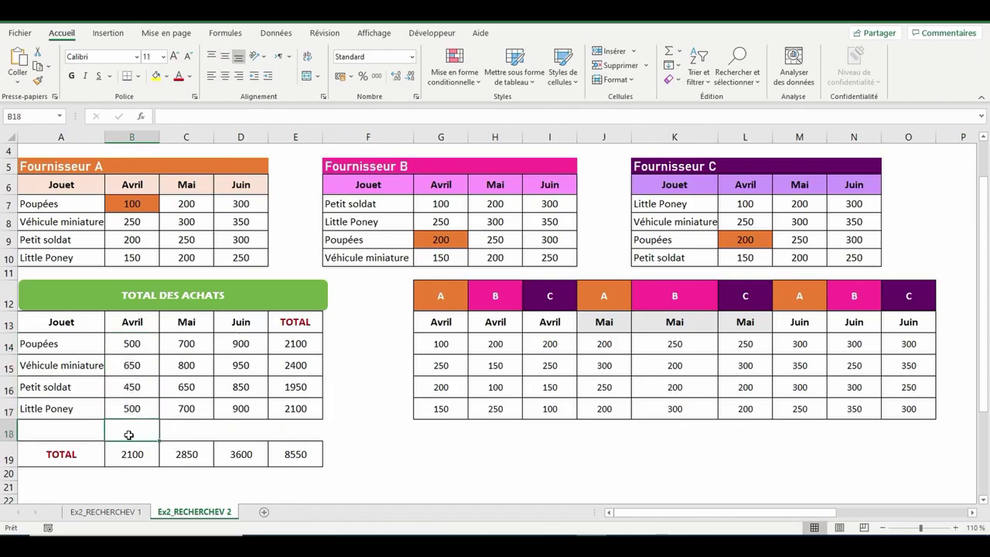
type("=c")
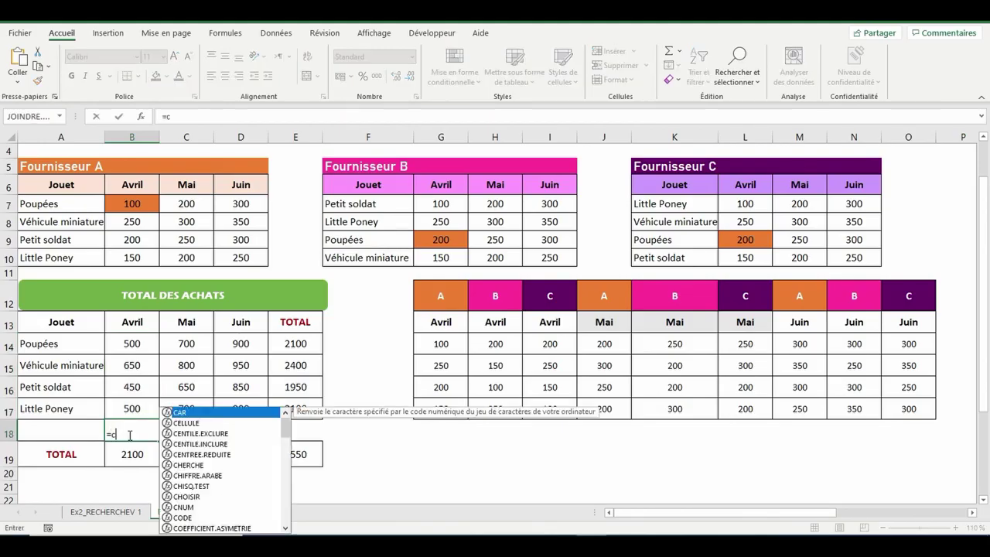
type("olonne(")
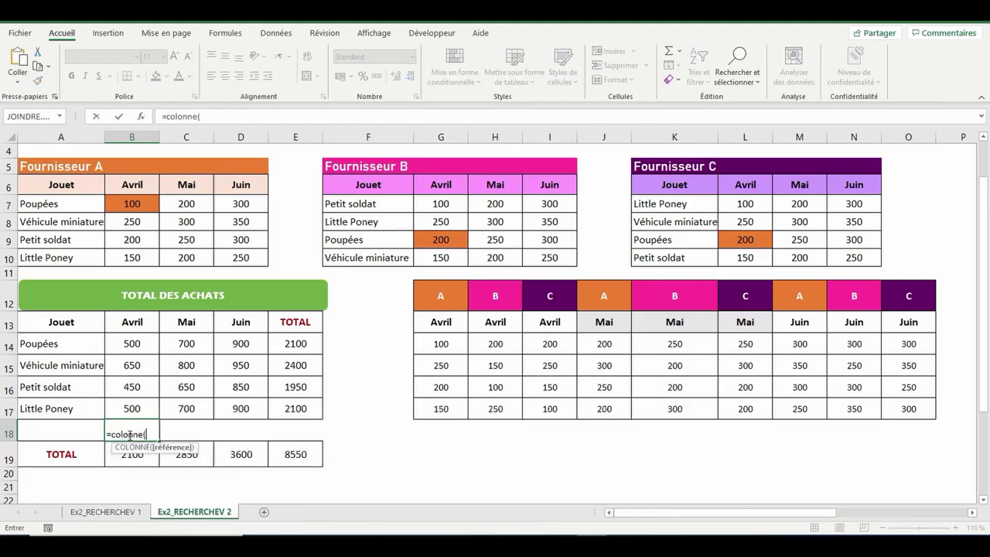
left_click(127, 324)
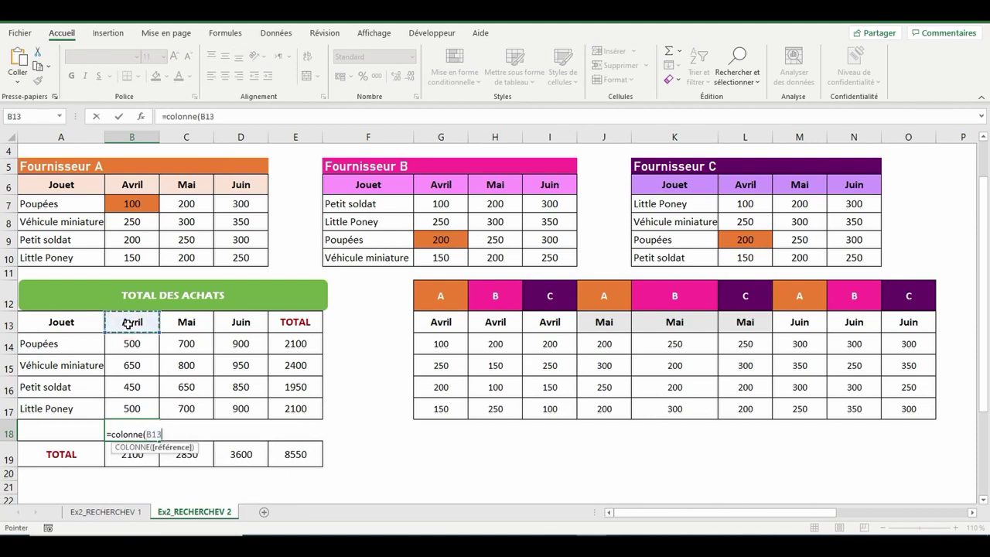
type(")")
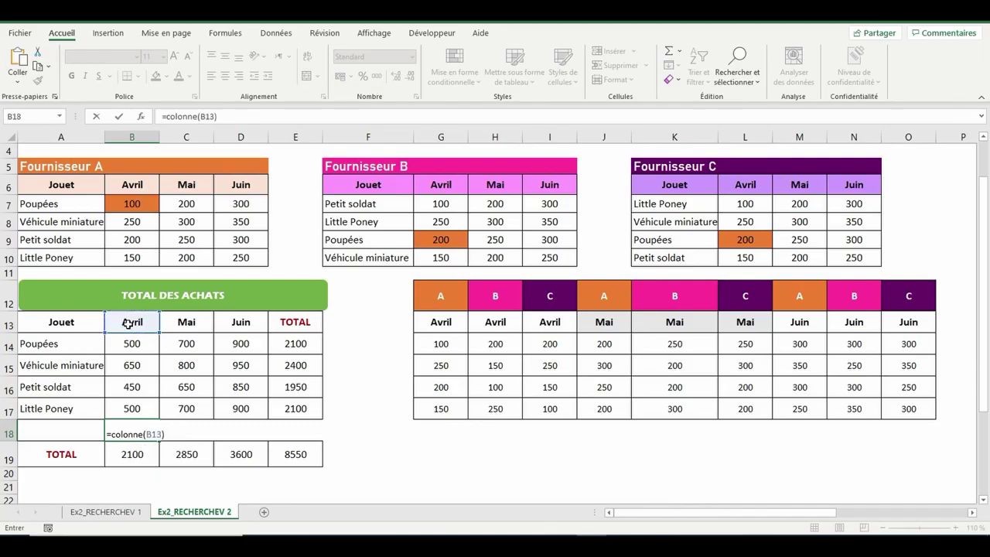
key("Return")
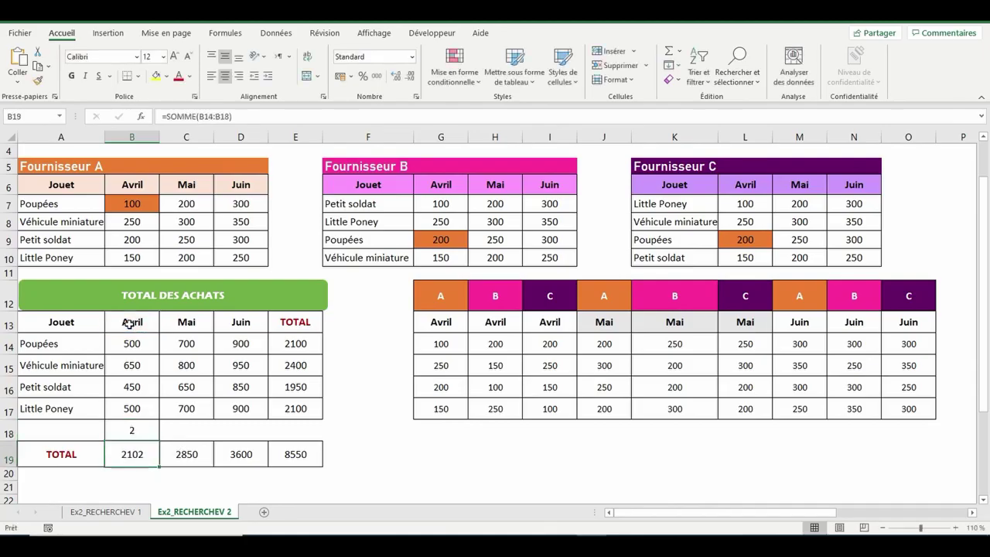
left_click(135, 431)
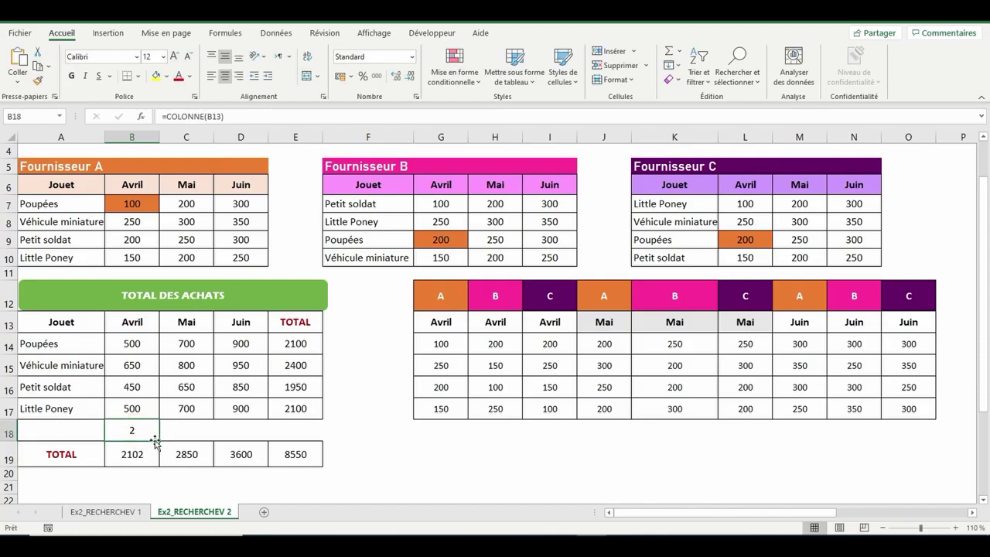
left_click_drag(159, 440, 246, 435)
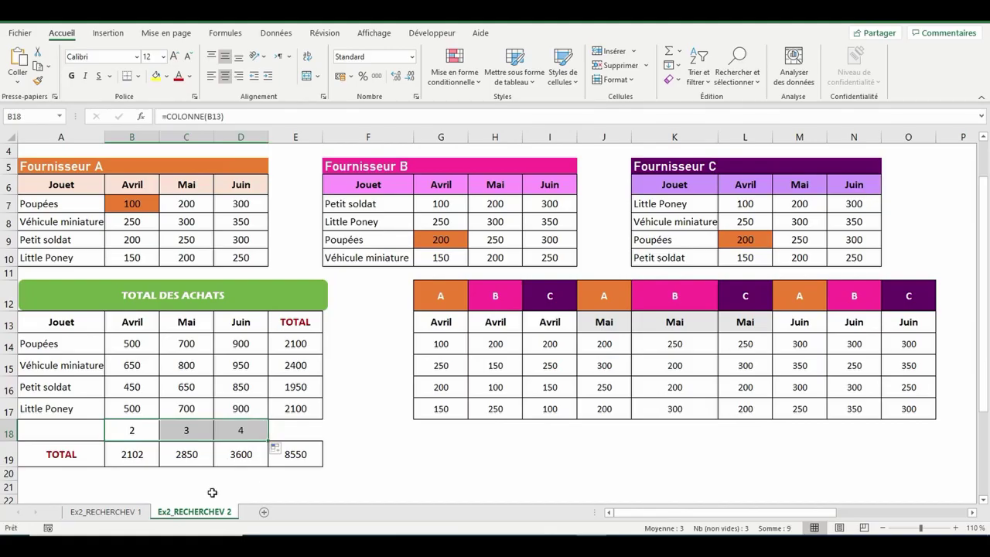
Step: Copy the COLONNE(B13) expression from B18's formula, without the equals sign, and clear the test cells B18:D18
left_click(125, 434)
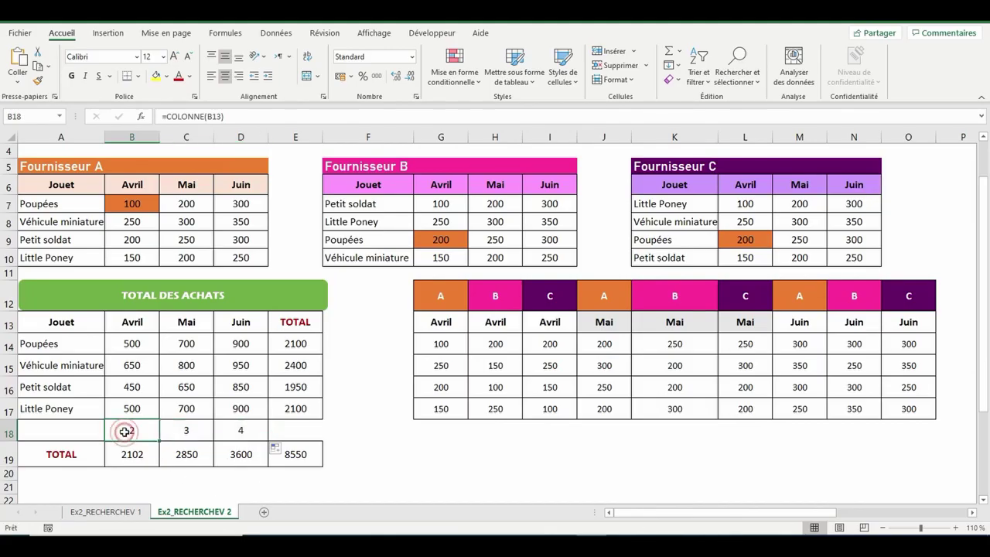
left_click_drag(169, 117, 226, 117)
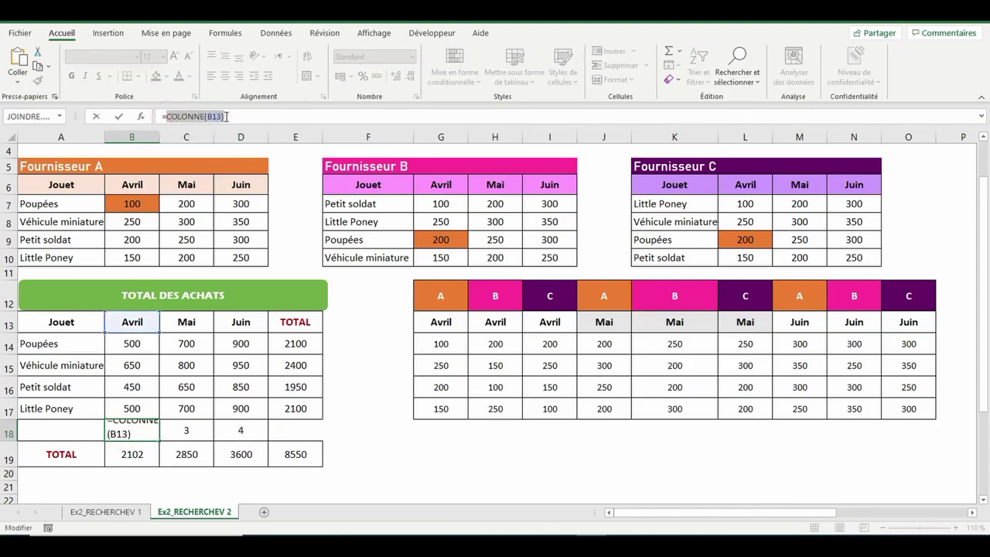
key("Escape")
left_click_drag(140, 430, 235, 428)
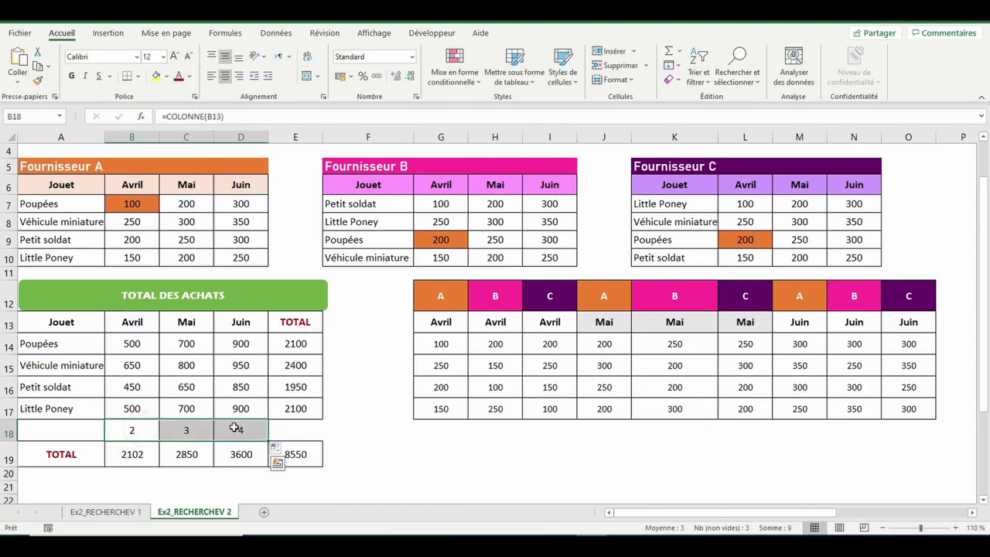
key("Delete")
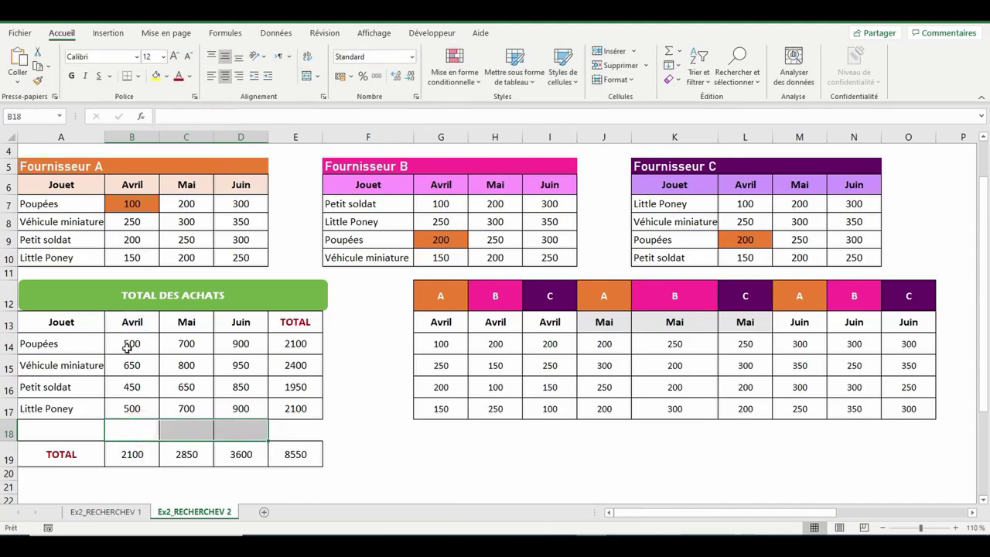
Step: With B14:B17 selected, replace the column index 2 with COLONNE(B13) in all three RECHERCHEV lookups of B14's formula
left_click_drag(130, 344, 132, 411)
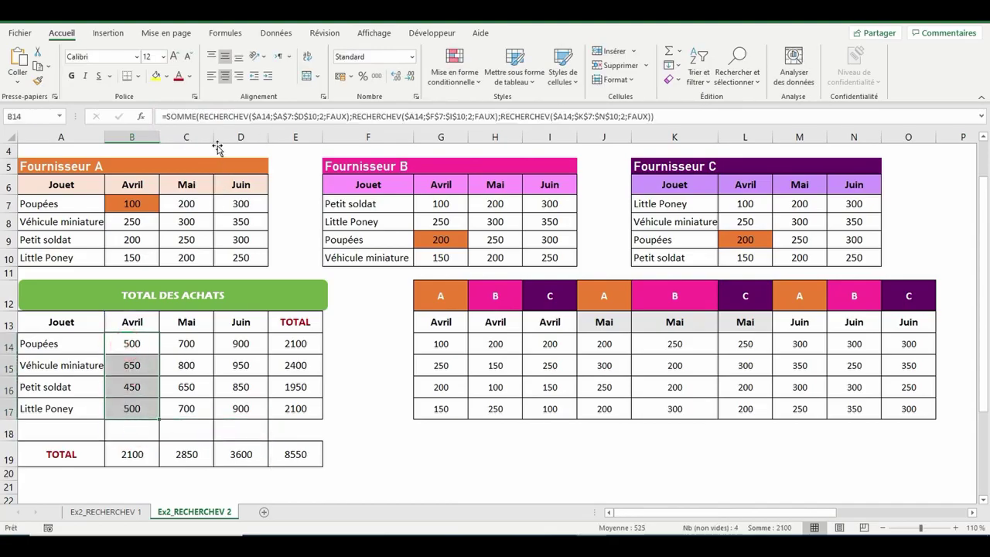
left_click(320, 116)
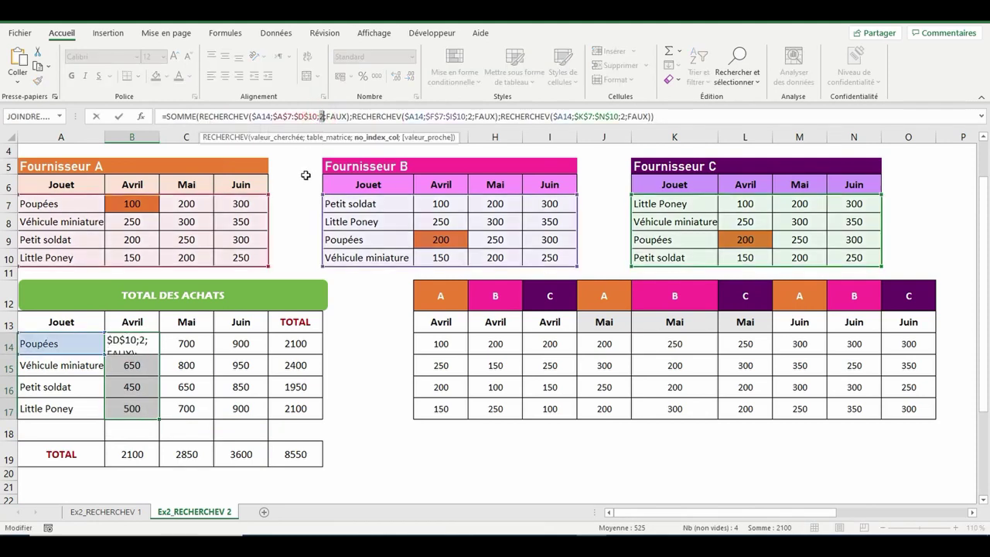
key("ctrl+v")
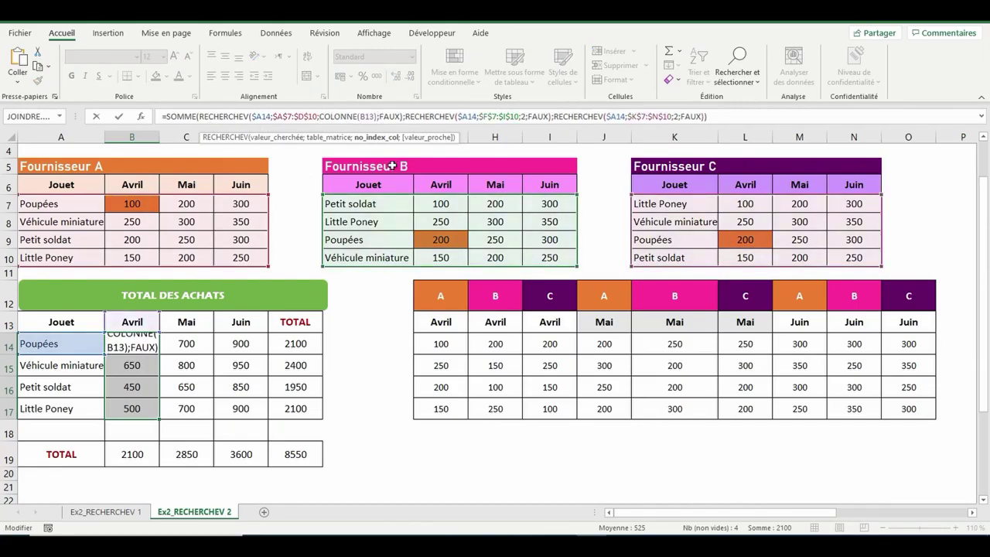
left_click(523, 116)
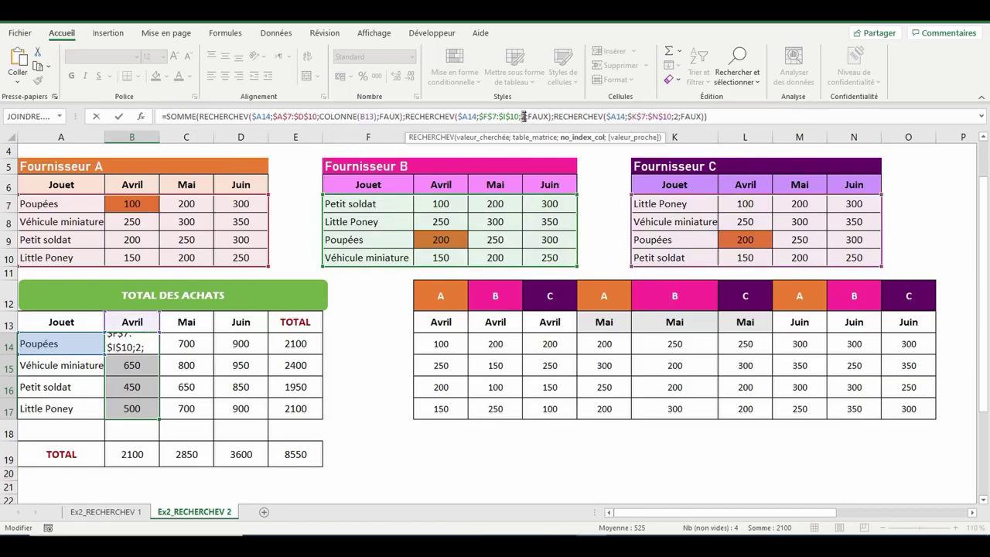
key("ctrl+v")
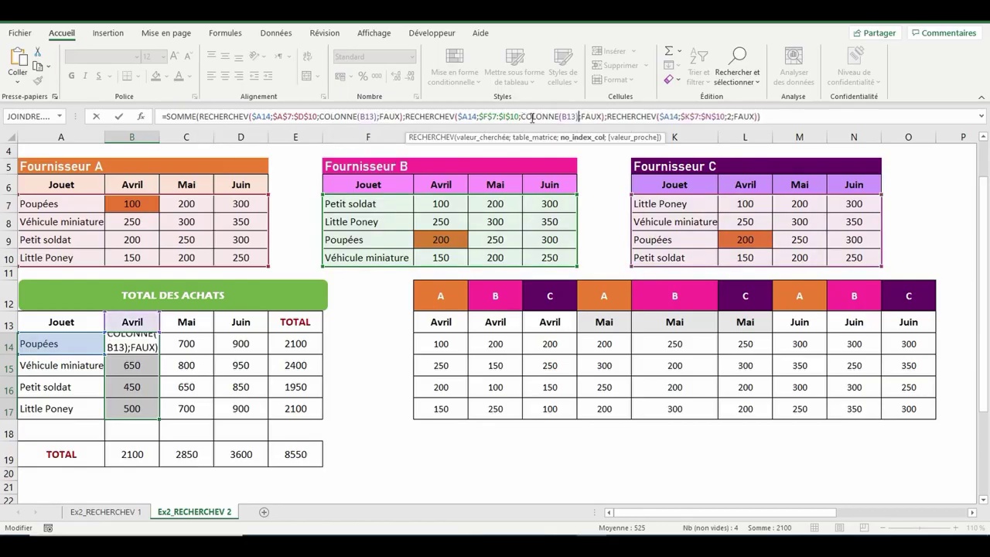
left_click(729, 116)
double_click(729, 116)
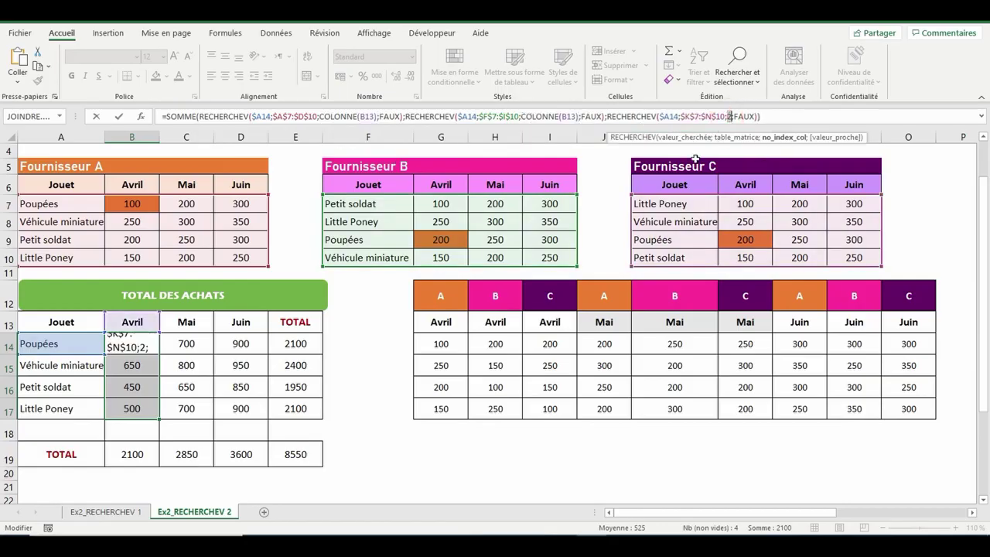
key("ctrl+v")
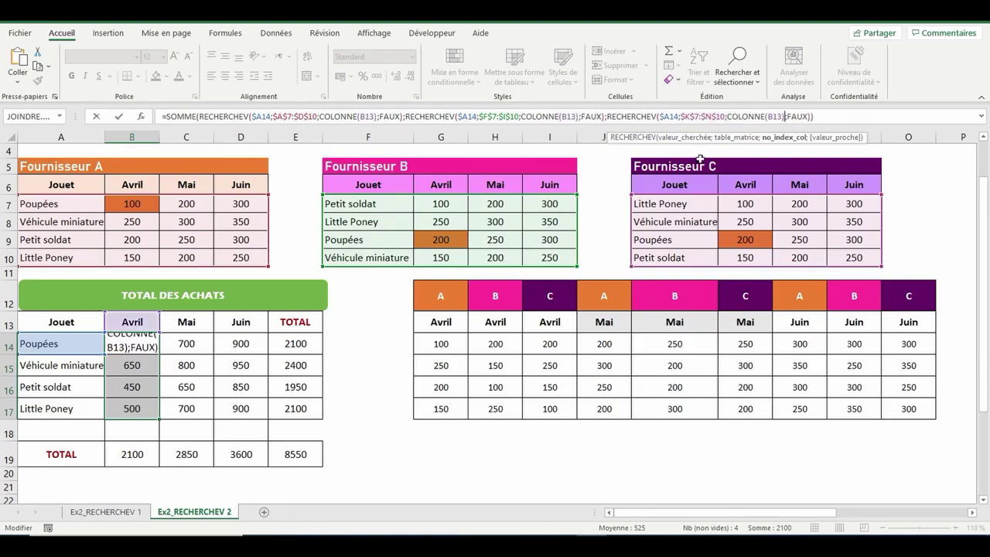
Step: Apply the COLONNE-based formula to all of B14:B17 and copy it across through column D for Mai and Juin
key("ctrl+Return")
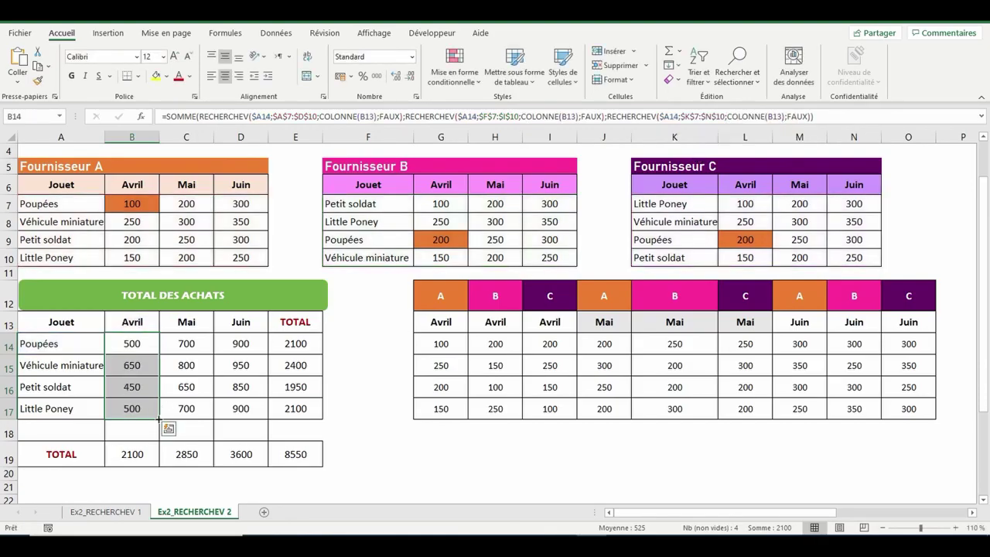
left_click_drag(159, 418, 249, 418)
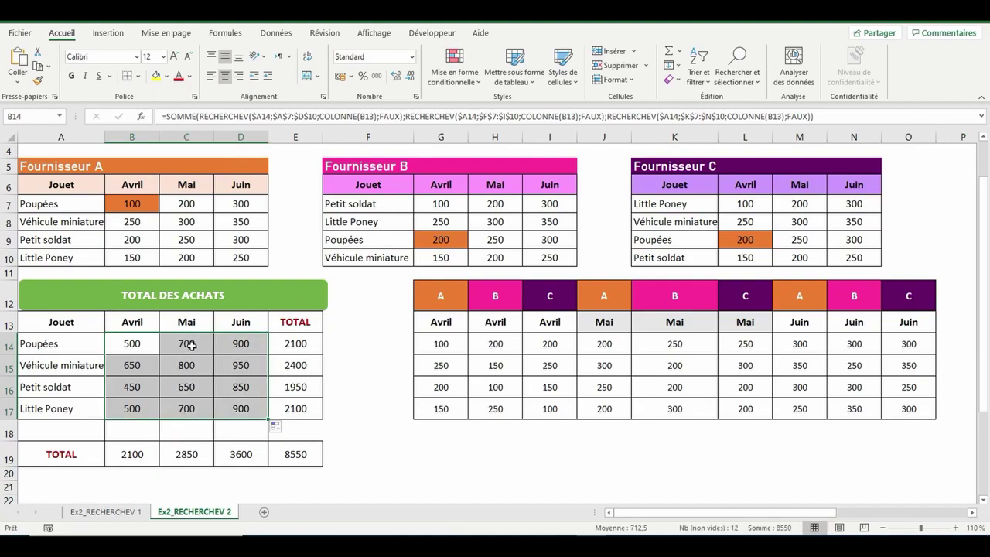
left_click(313, 437)
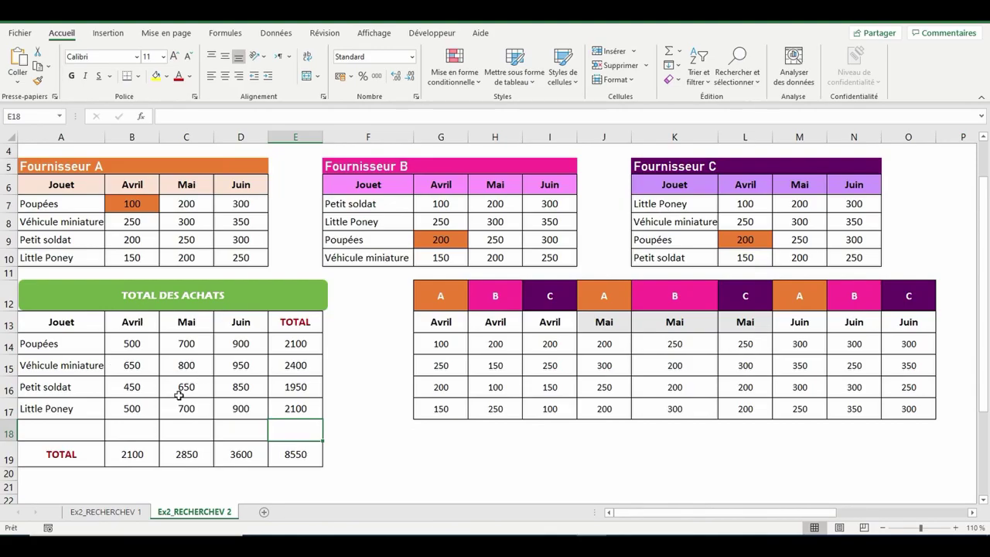
Step: Test the formulas by changing the toy in A14 to Petit soldat, followed by Véhicule miniature
left_click(65, 348)
left_click(110, 351)
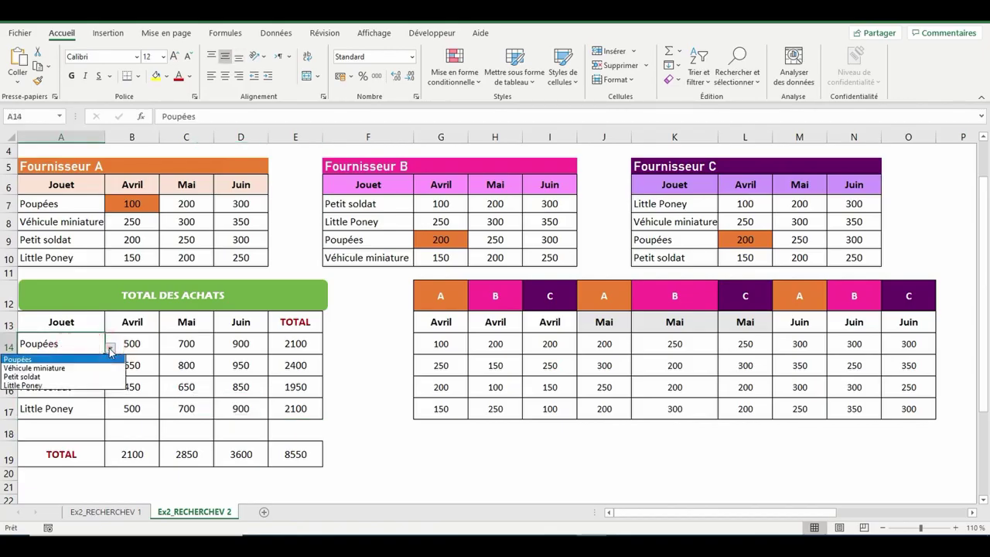
left_click(57, 377)
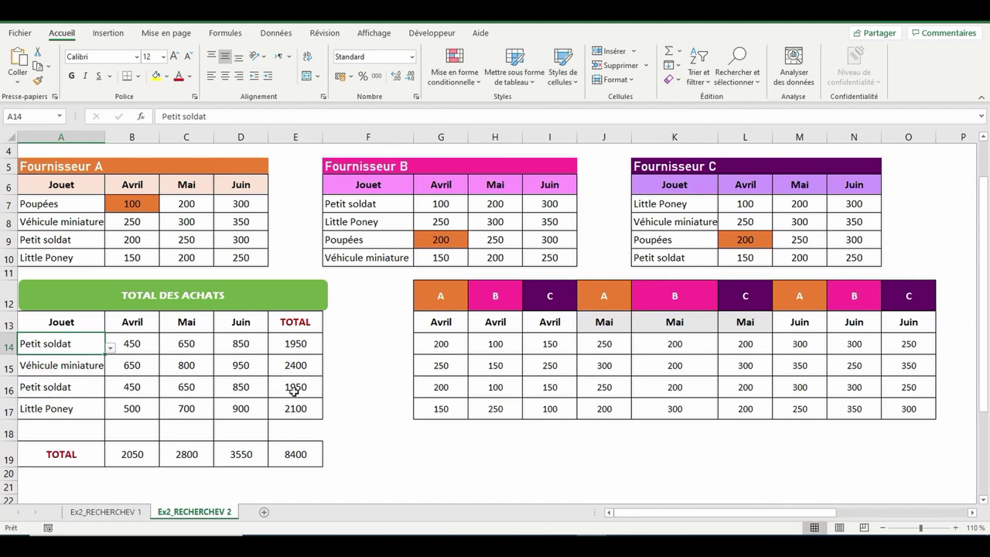
left_click(112, 349)
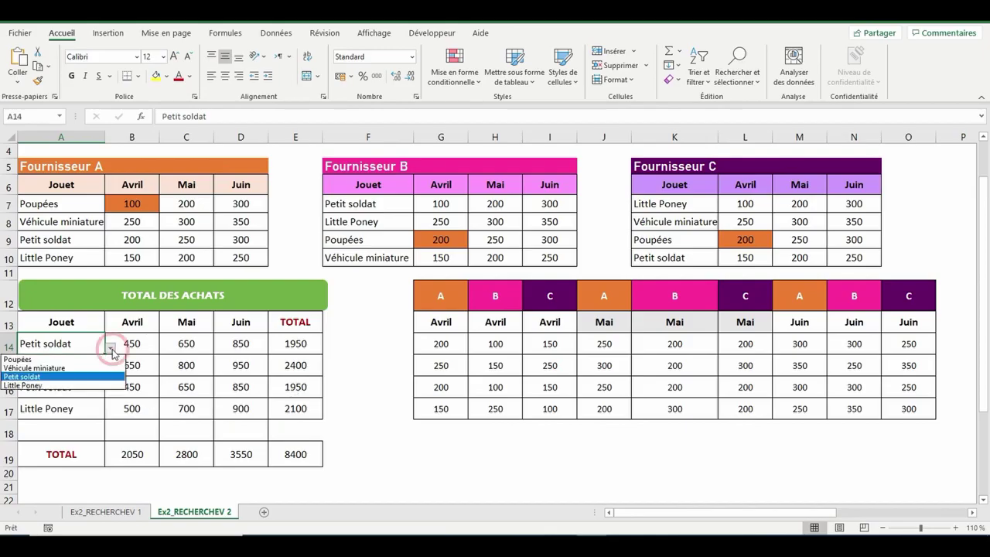
left_click(72, 374)
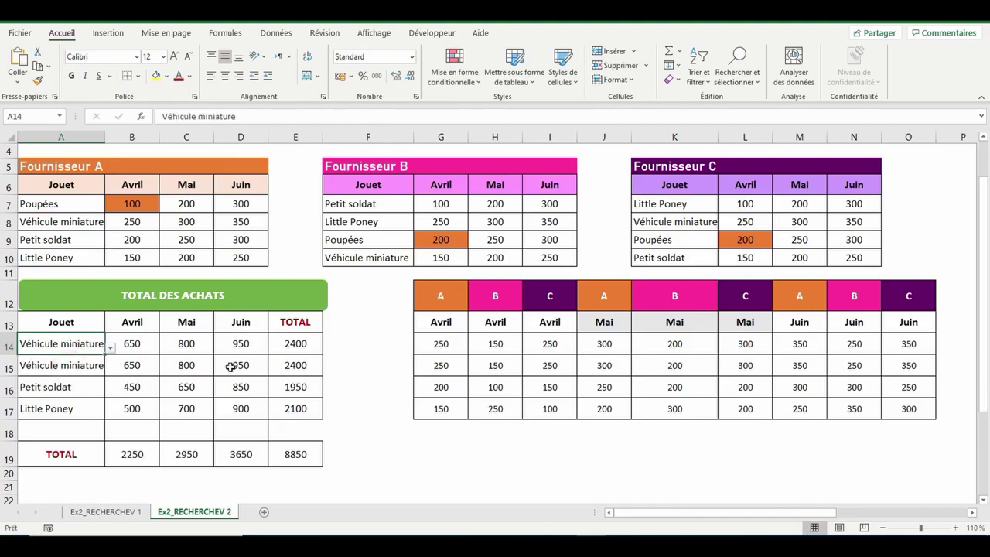
Step: Change the toy in A17 to Véhicule miniature to test the last row's formulas
left_click(75, 411)
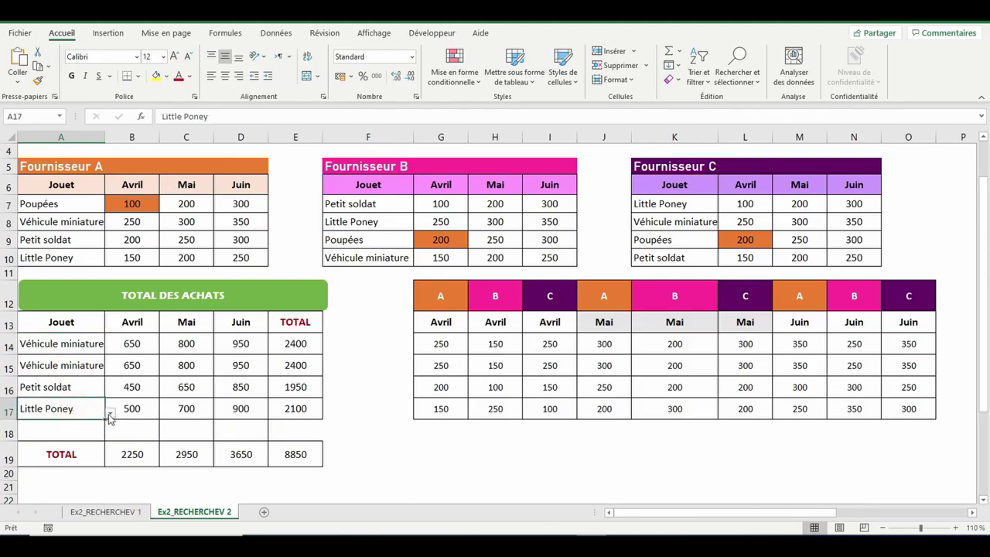
left_click(109, 413)
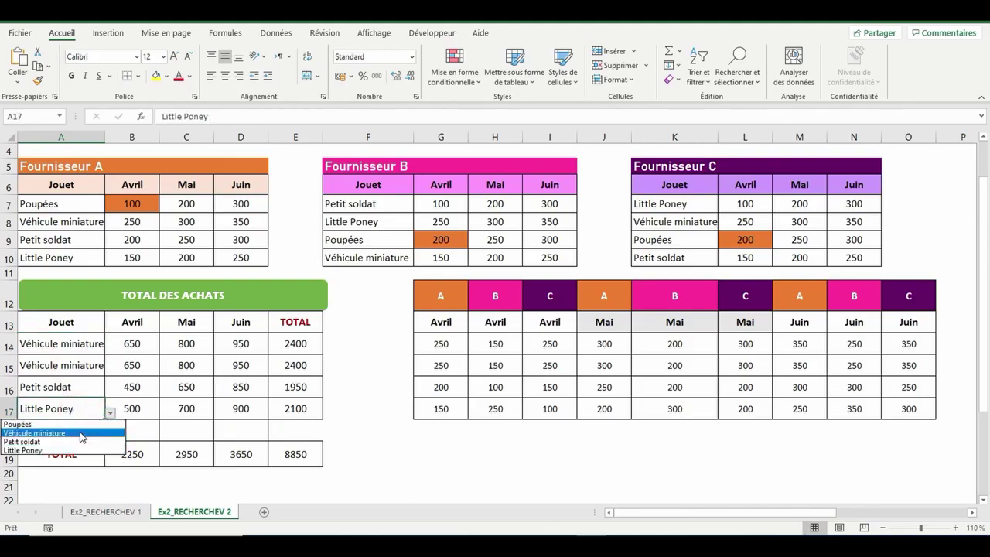
left_click(82, 433)
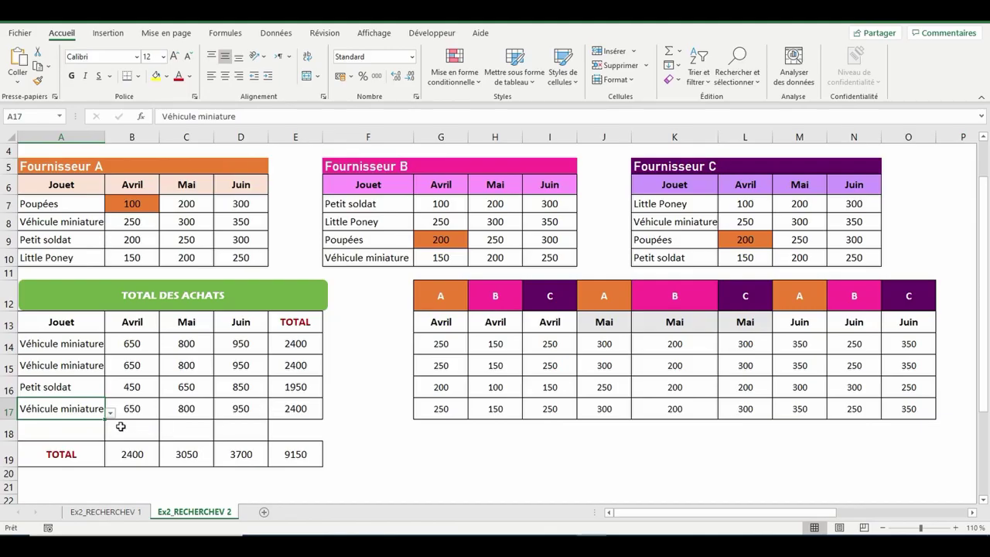
Step: Restore the original toys in the TOTAL DES ACHATS table: Poupées in A14 and Little Poney in A17
left_click(96, 348)
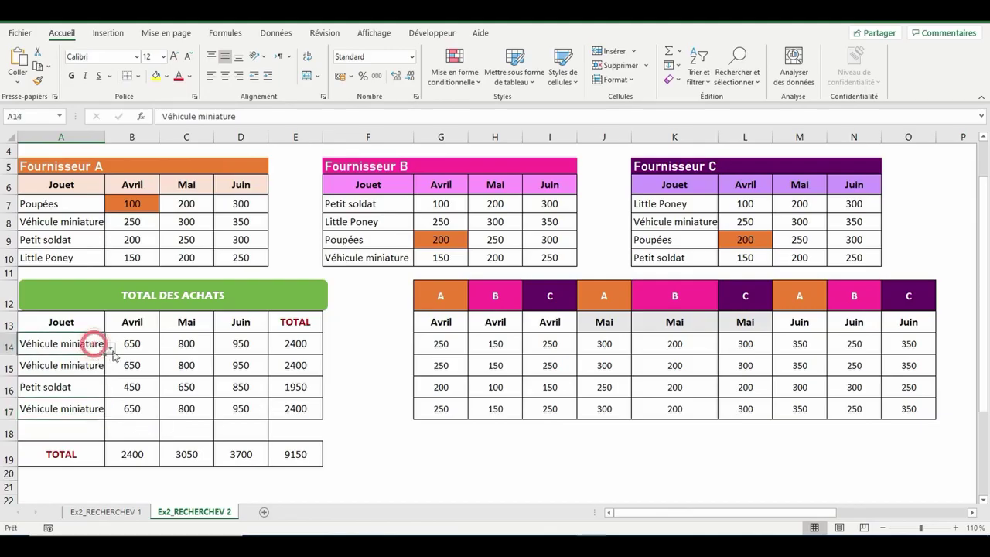
left_click(112, 350)
left_click(80, 359)
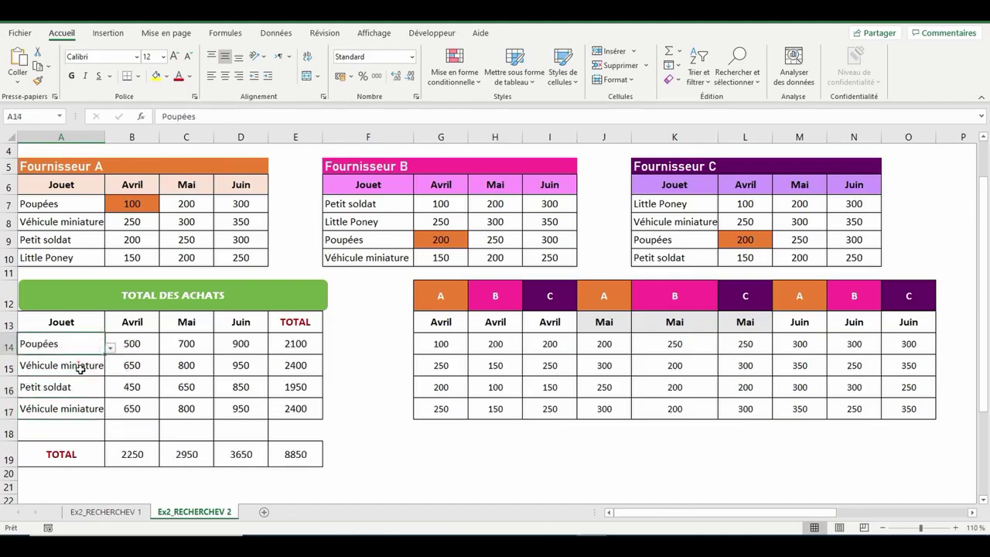
left_click(80, 369)
left_click(61, 407)
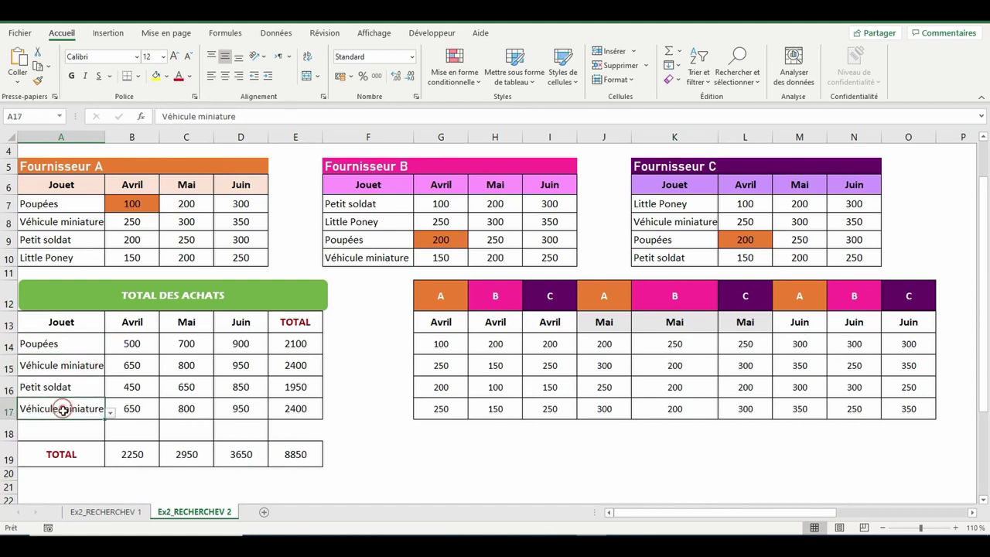
left_click(111, 414)
left_click(59, 451)
left_click(361, 414)
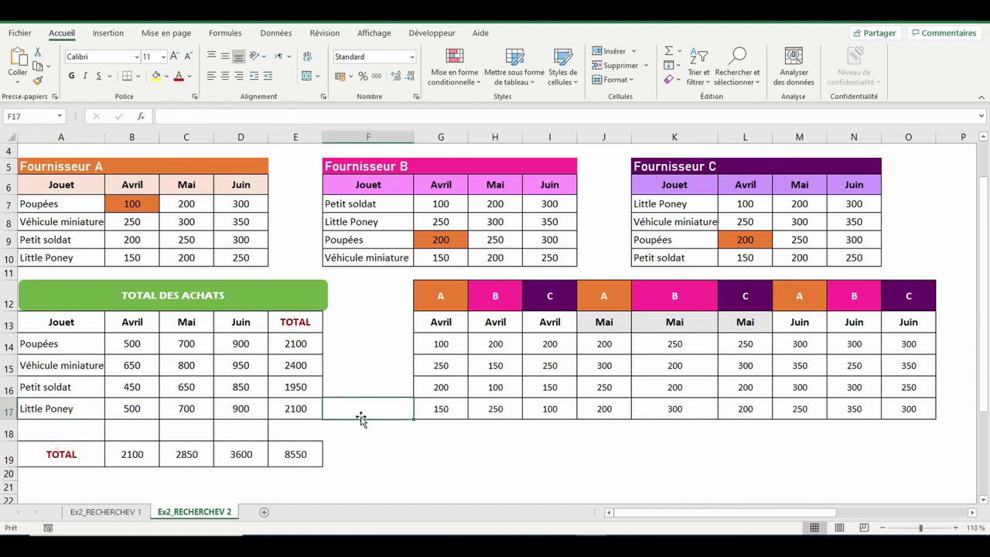